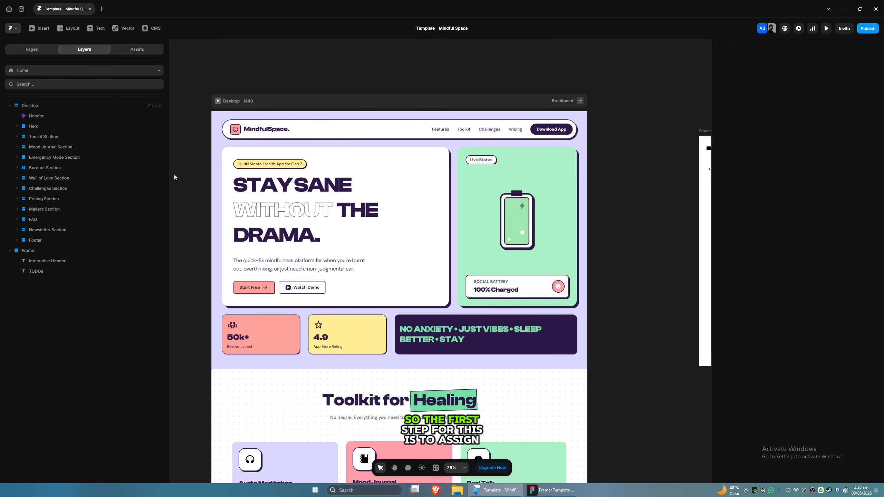
Step: Select the Hero section and give it the scroll section name hero
left_click(215, 170)
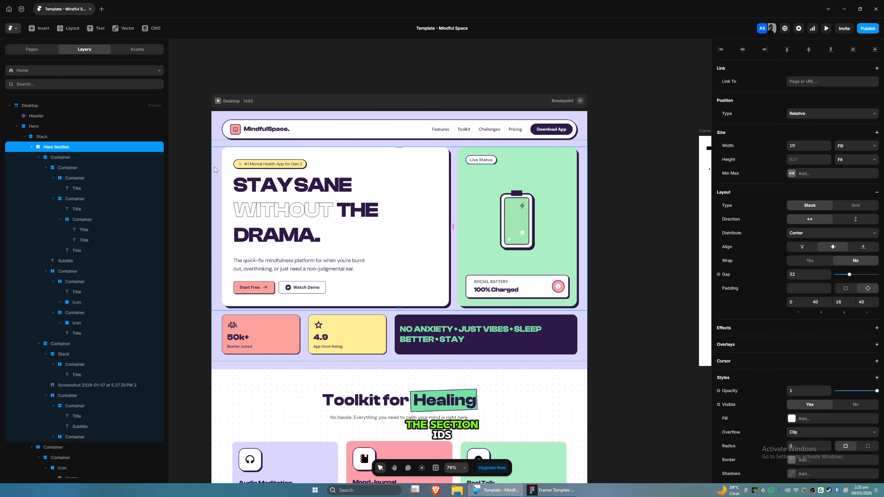
left_click(31, 148)
left_click(24, 136)
left_click(33, 127)
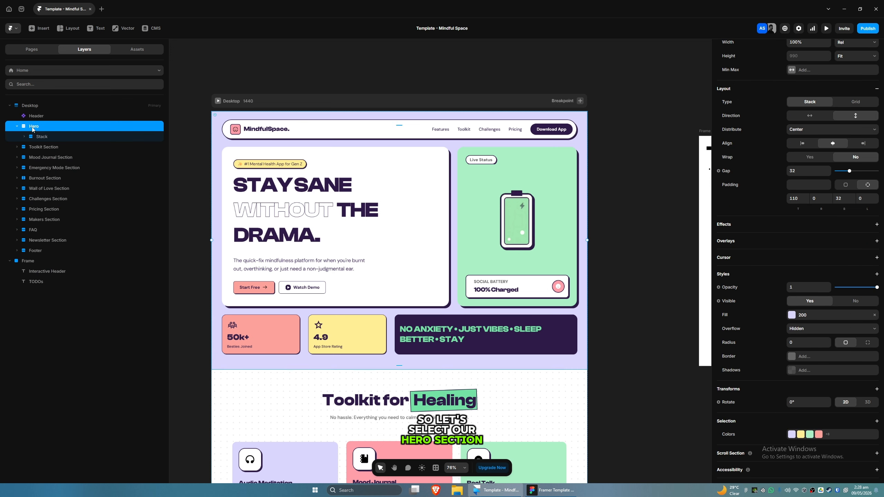
scroll(725, 339, "down", 1)
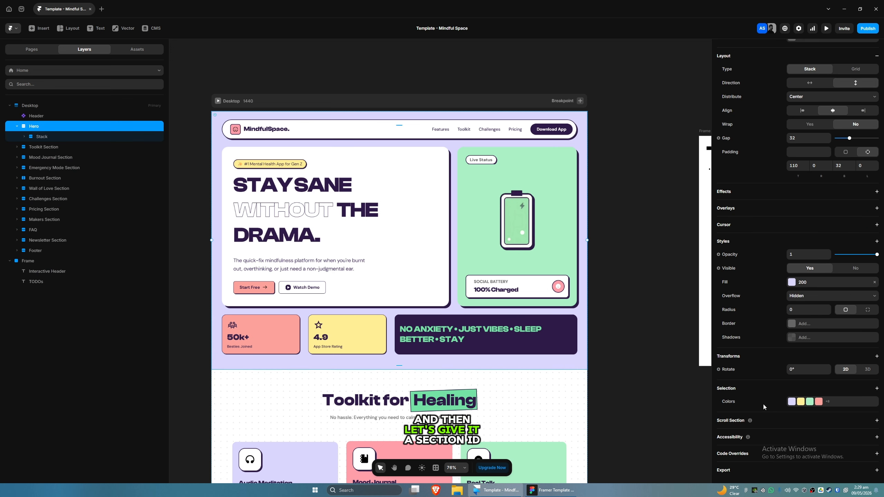
left_click(765, 425)
scroll(762, 416, "down", 1)
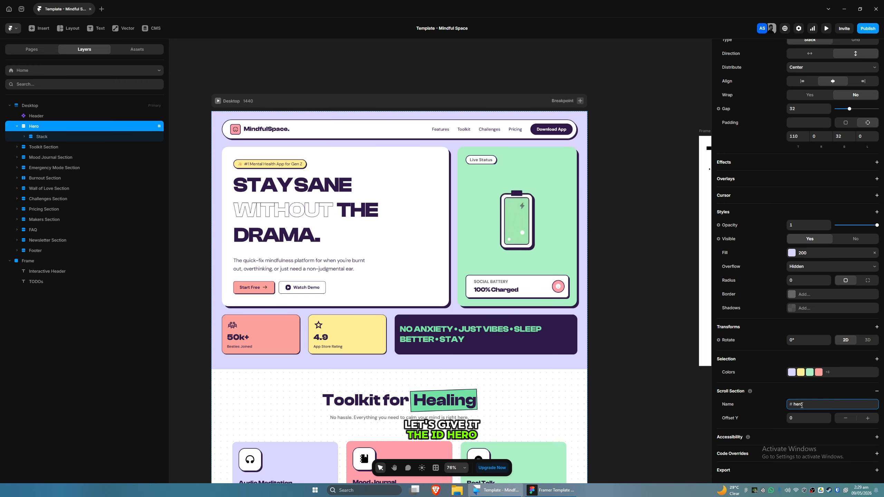
Step: Assign scroll section names to the Toolkit, Challenges (challenges) and Pricing (pricing) sections
left_click(44, 147)
left_click(53, 189)
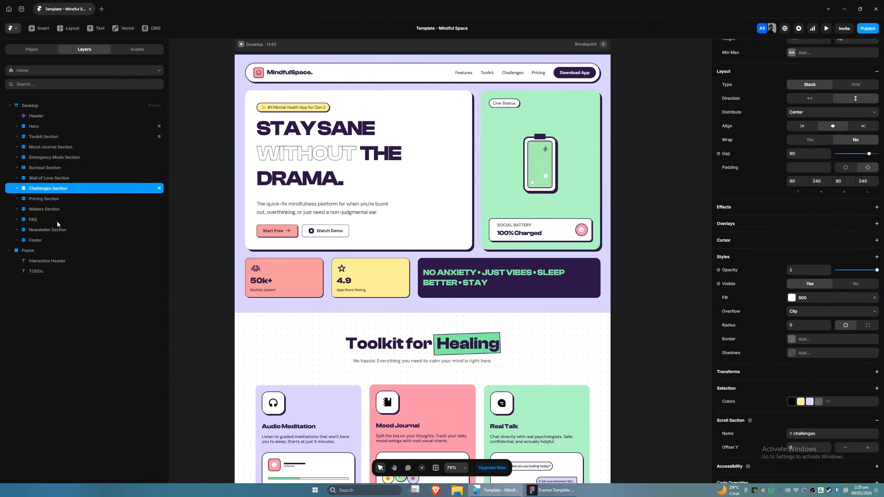
left_click(44, 199)
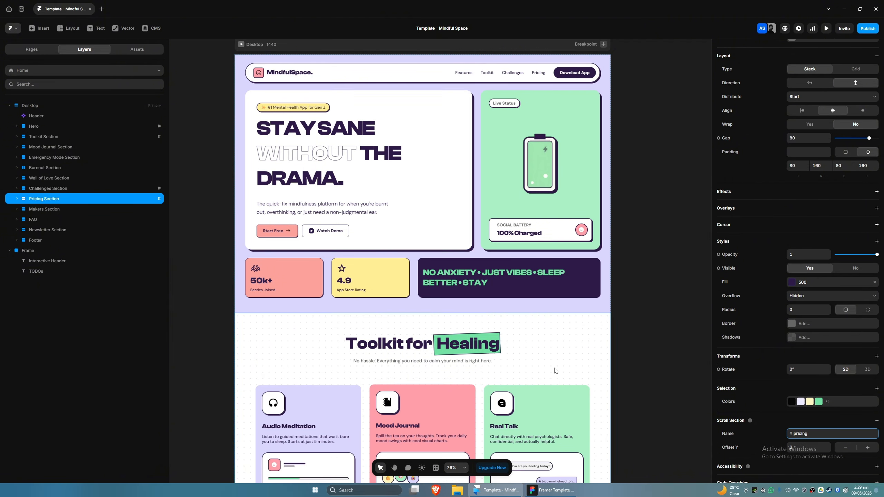
scroll(576, 296, "up", 3)
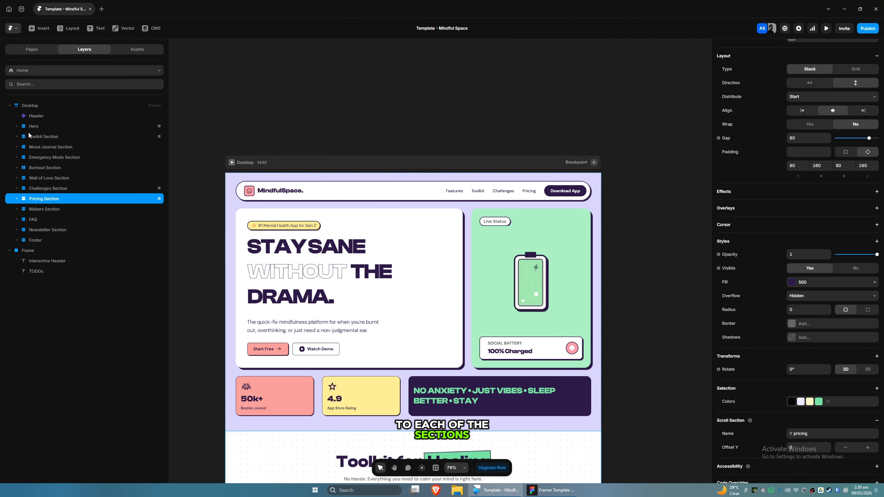
Step: Open the Header component, duplicate the Features nav link and change its text to Home
left_click(356, 193)
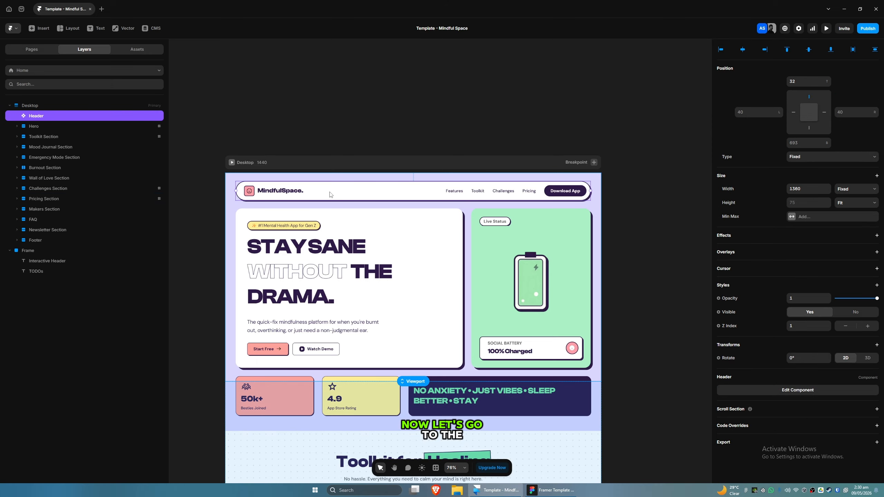
double_click(361, 196)
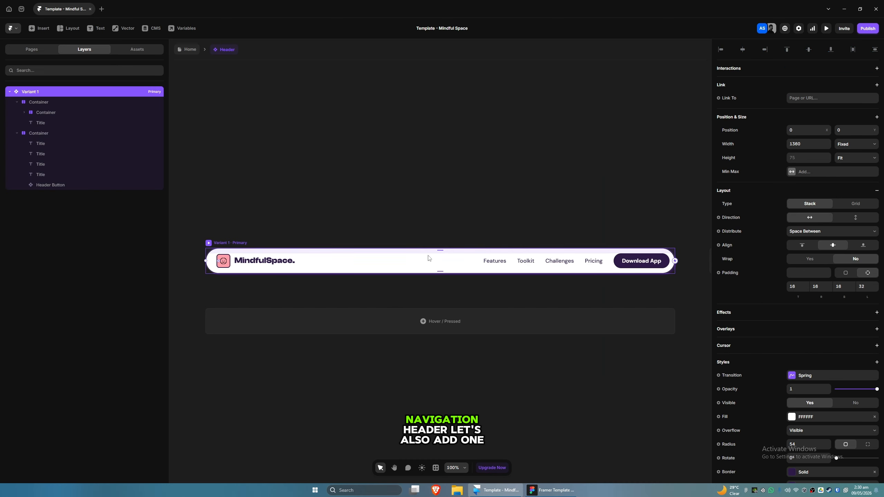
left_click(459, 240)
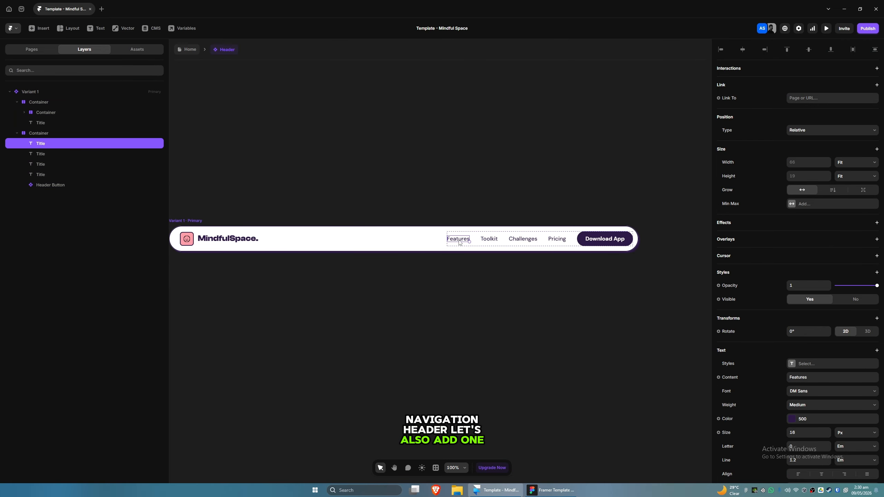
key("ctrl+d")
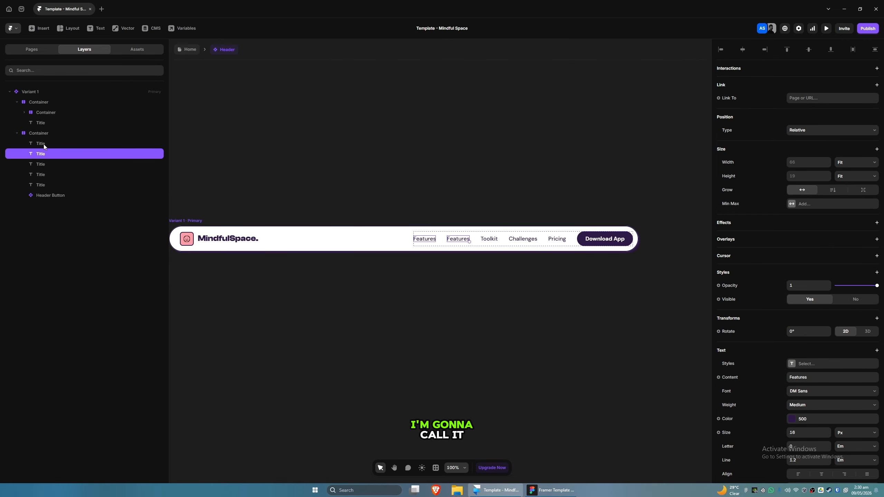
scroll(769, 374, "down", 3)
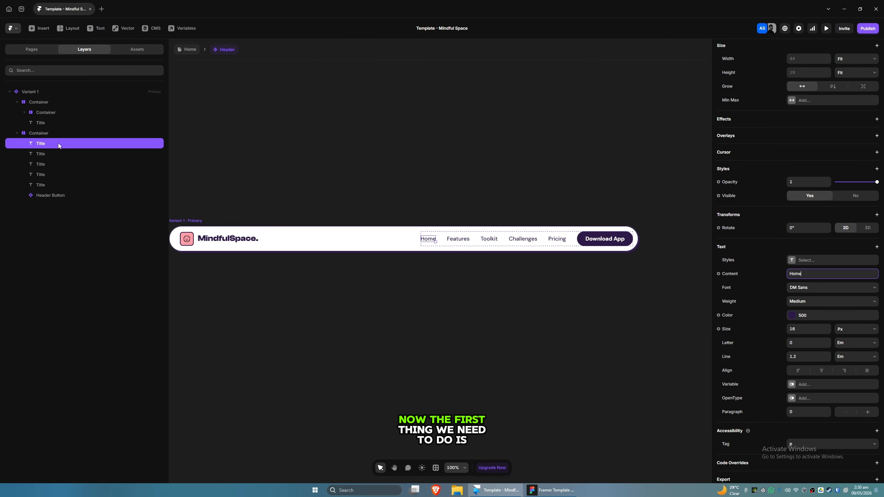
Step: Select all five nav links and apply the p3 regular text style to them
left_click(53, 185, "shift")
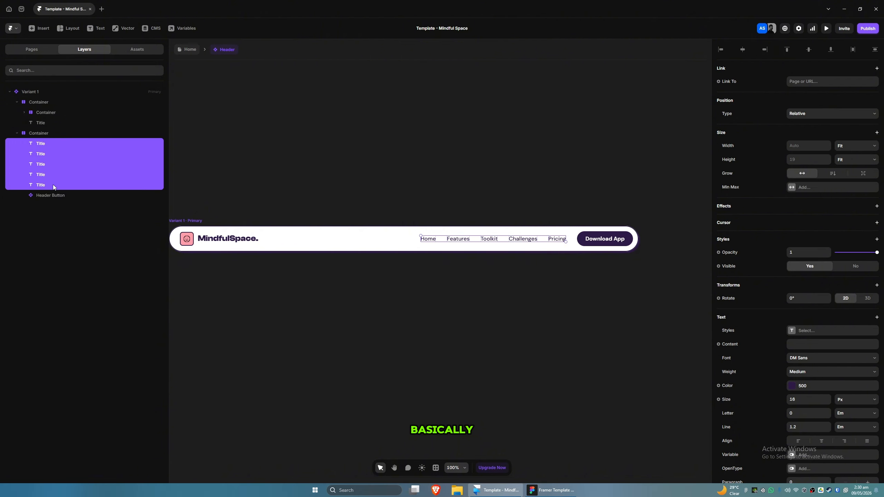
scroll(790, 347, "down", 1)
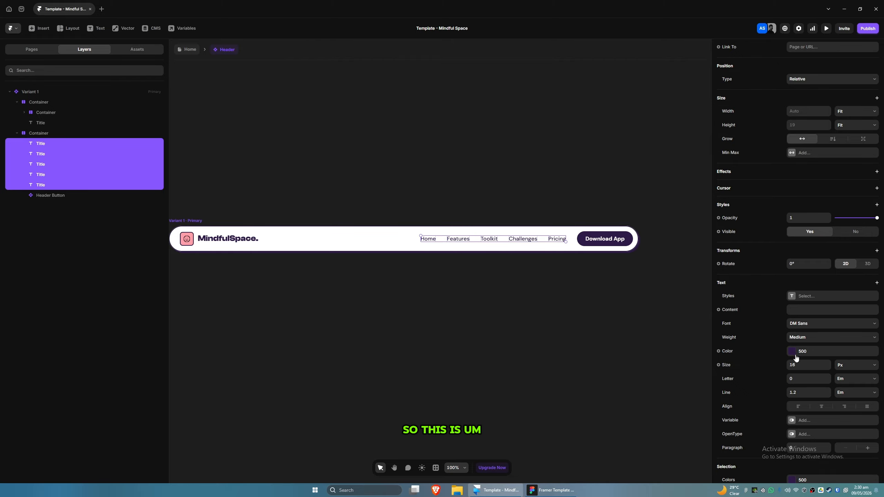
left_click(794, 298)
scroll(660, 383, "down", 5)
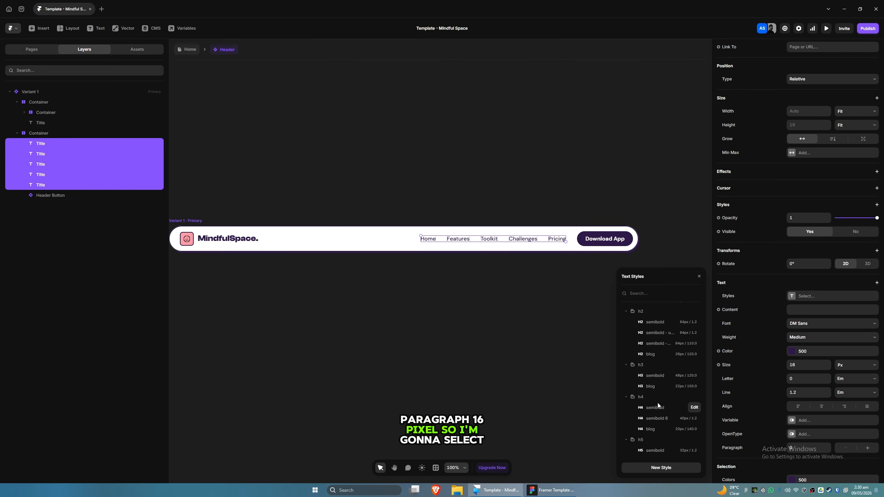
scroll(664, 402, "down", 2)
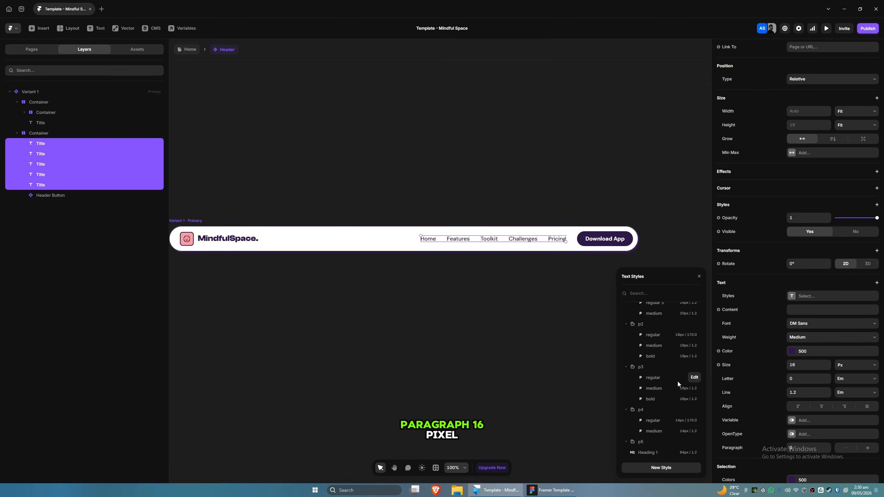
left_click(658, 379)
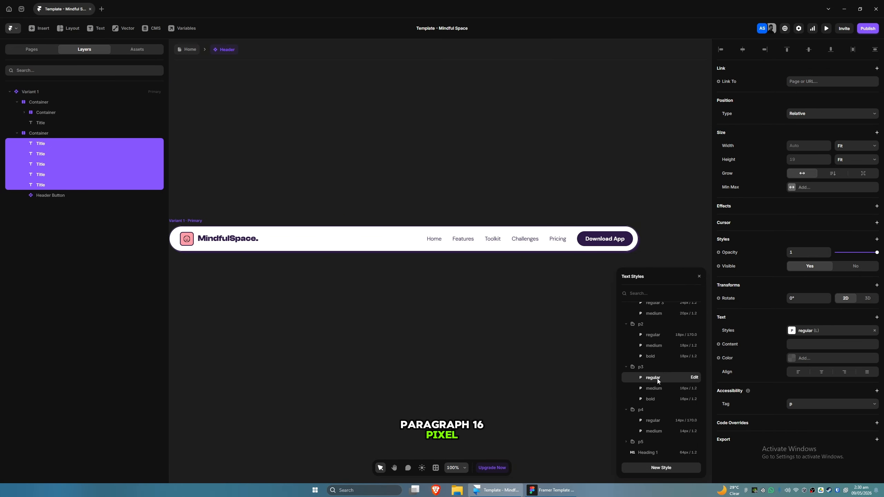
left_click(658, 390)
left_click(653, 379)
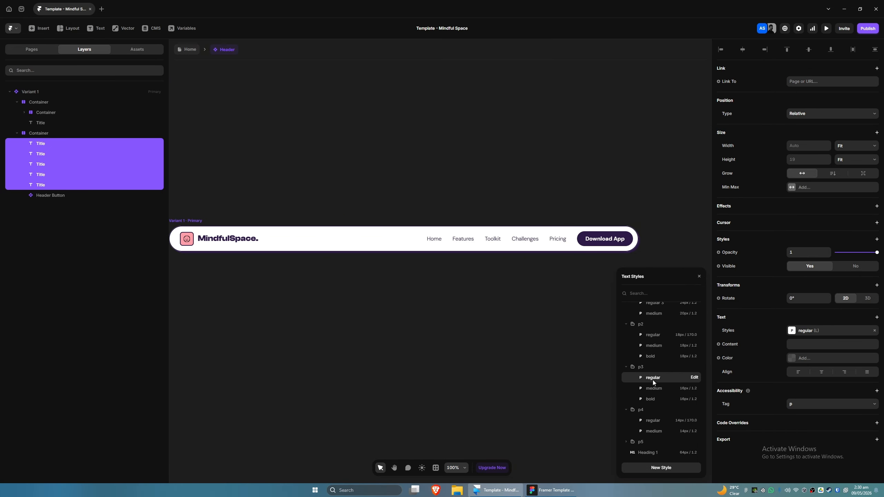
left_click(654, 389)
left_click(652, 379)
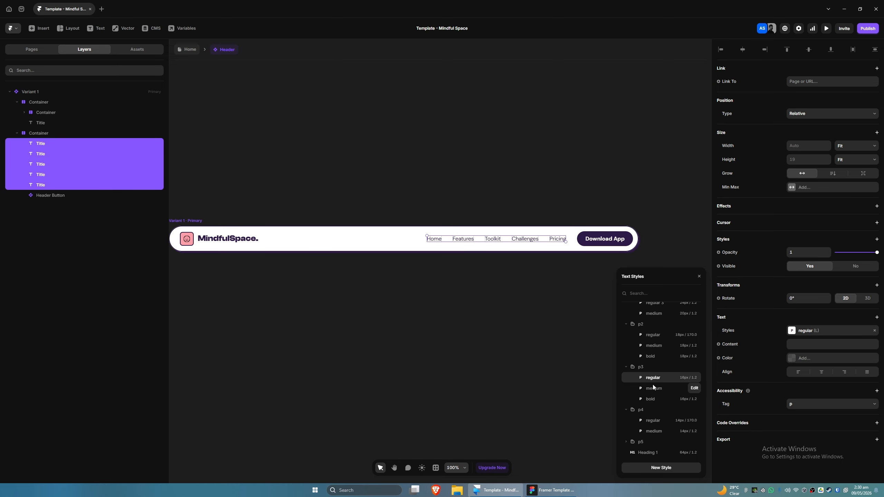
Step: Set the nav links' text color to the Secondary 500 swatch
left_click(792, 359)
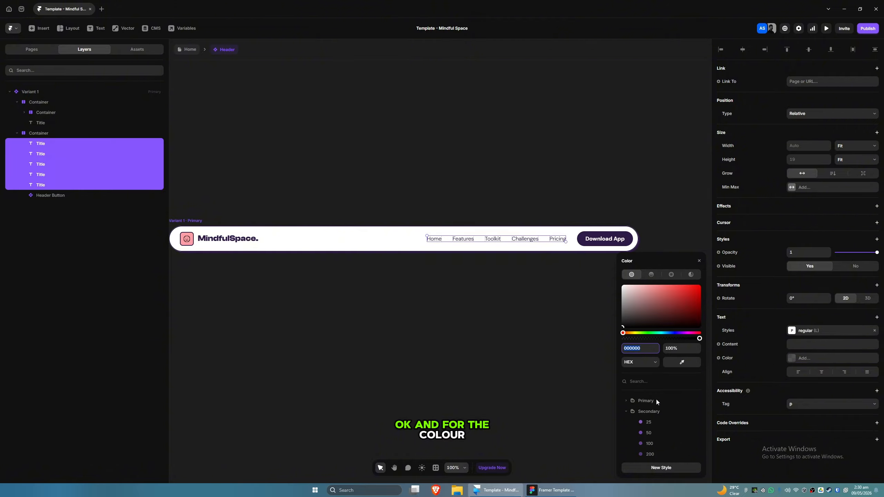
scroll(652, 420, "down", 3)
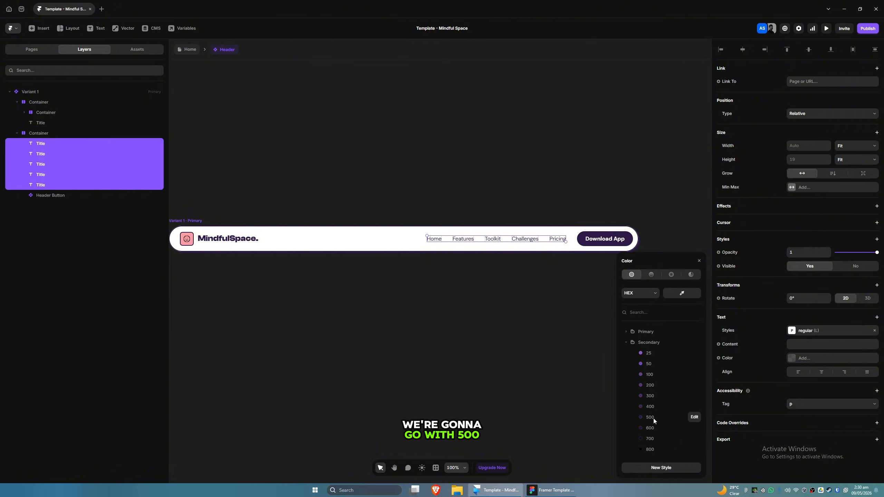
left_click(652, 418)
left_click(378, 280)
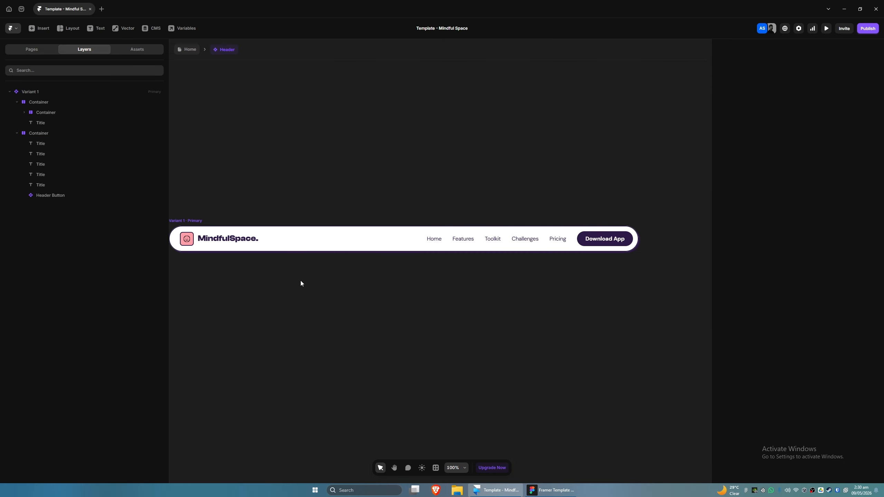
Step: Rename the header's primary variant to Desktop - Default
scroll(312, 280, "down", 2)
key("v")
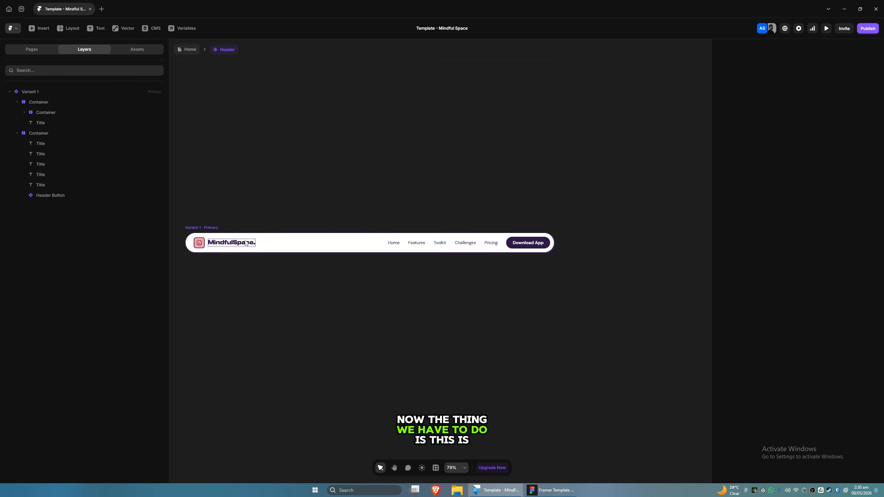
left_click(217, 235)
type("Defau")
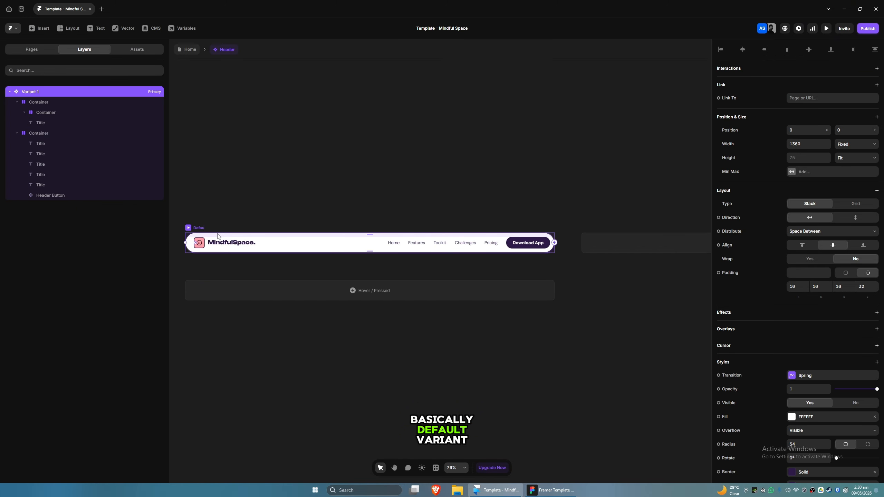
type("lt")
key("ctrl+a")
type("Desktop")
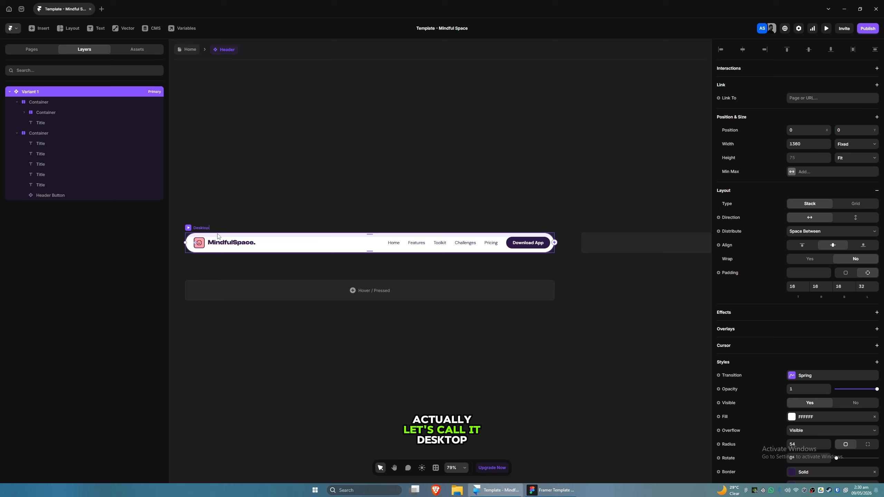
type(" - Default")
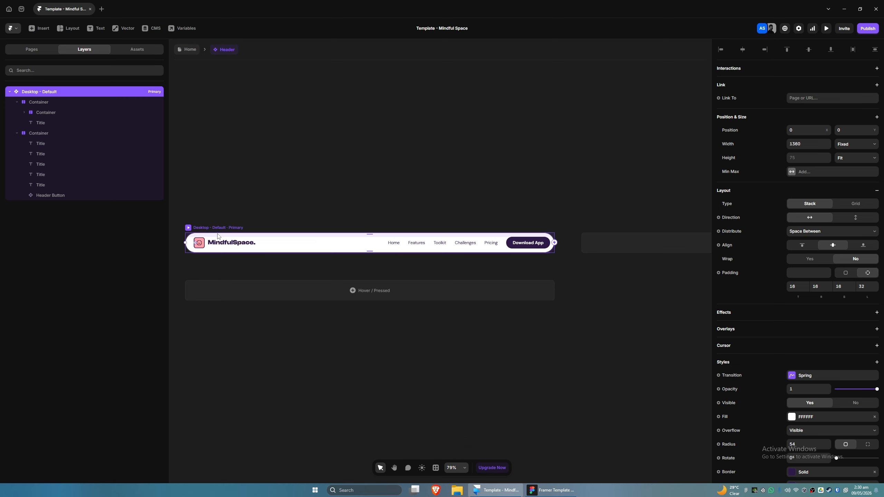
Step: Add five new variants to the Header component
key("space")
left_click_drag(445, 345, 409, 312)
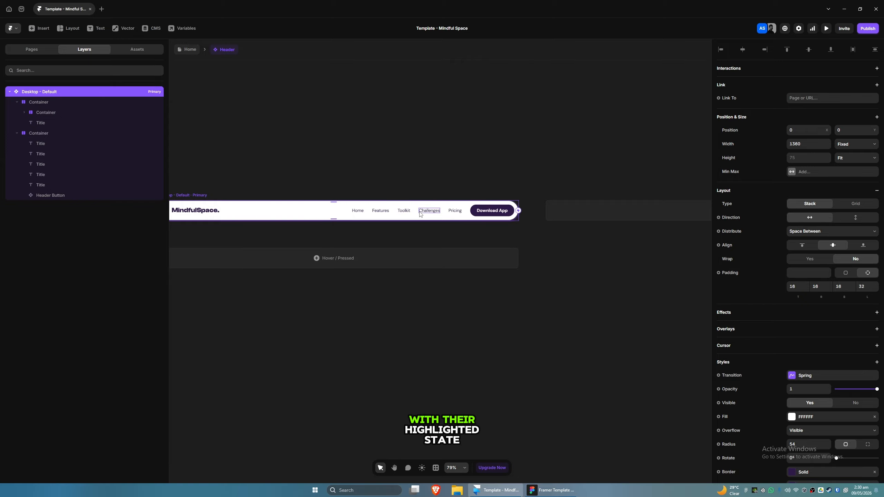
left_click_drag(474, 313, 420, 303)
scroll(385, 298, "down", 3)
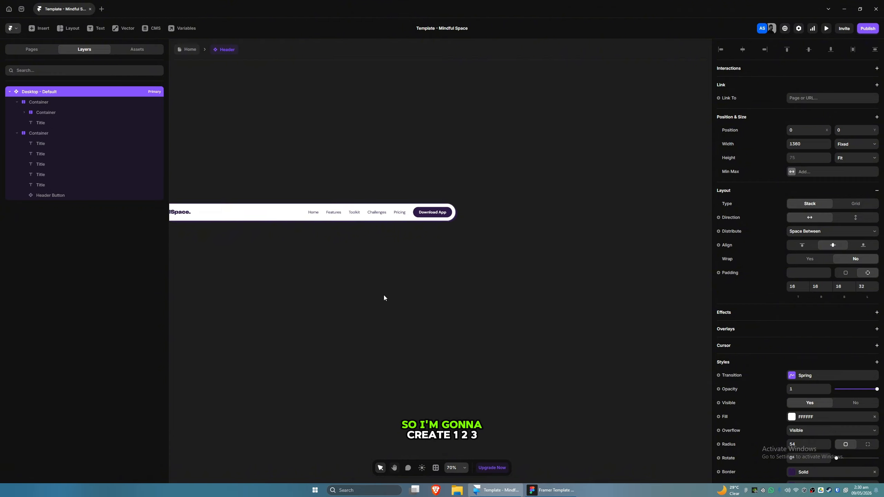
left_click(516, 230)
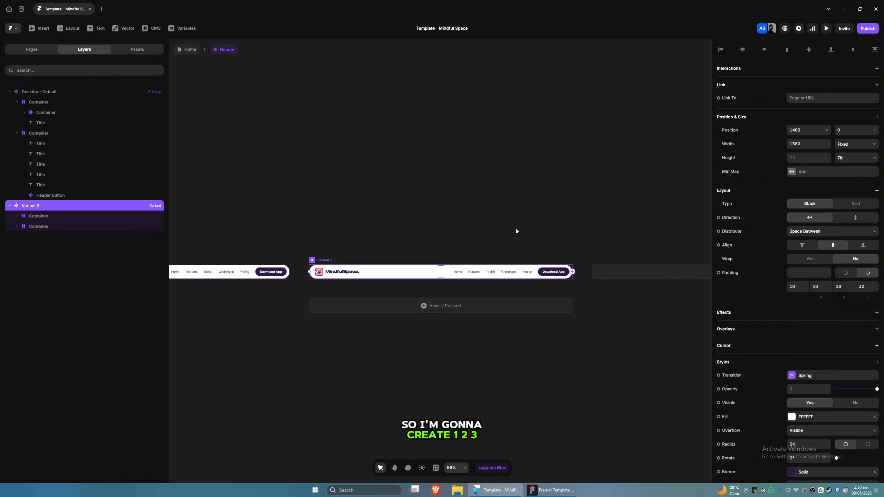
left_click(616, 277)
left_click(619, 277)
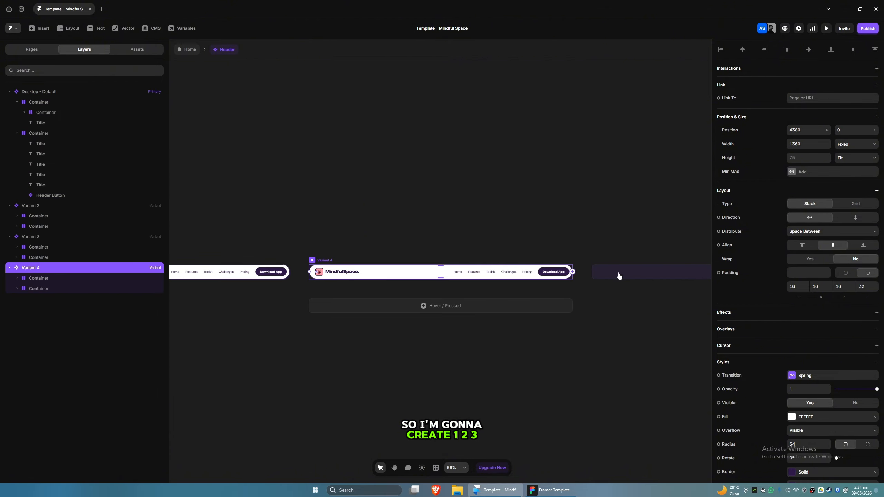
left_click(619, 276)
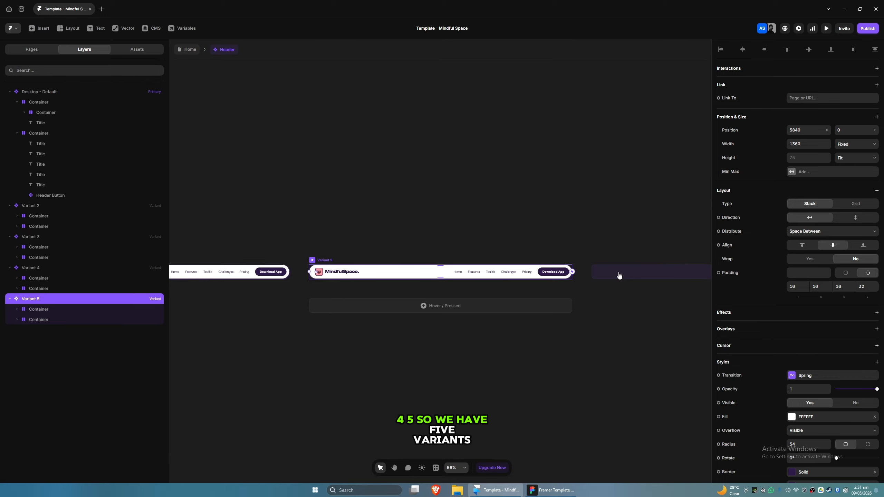
left_click(619, 277)
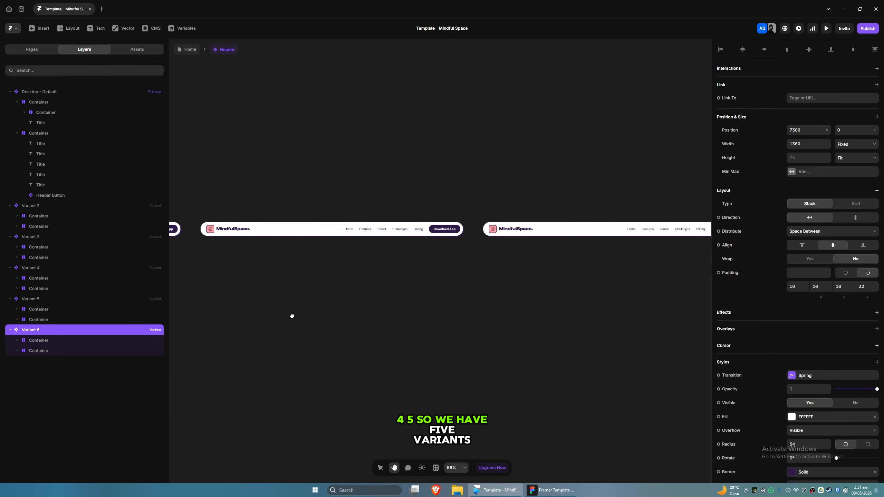
Step: Apply the p3 bold text style to the Features link in Variant 2
left_click_drag(293, 316, 315, 304)
left_click_drag(401, 309, 254, 320)
left_click_drag(499, 305, 392, 326)
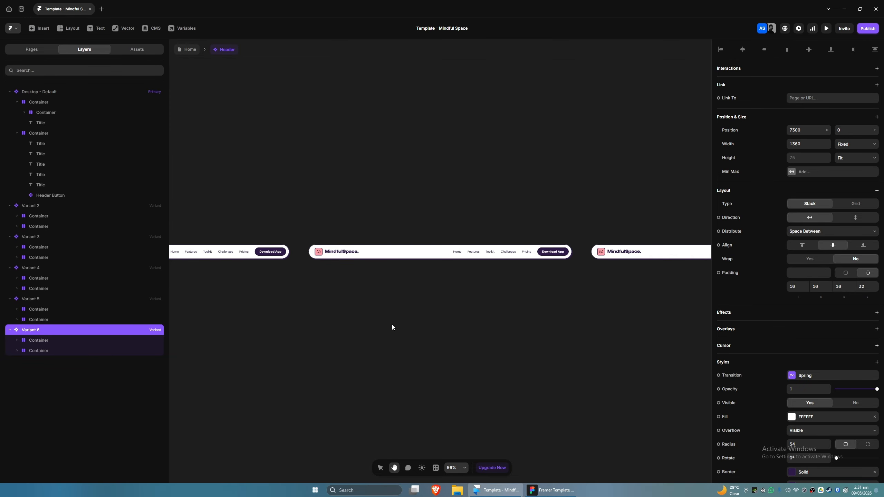
scroll(467, 262, "up", 3)
left_click(477, 247)
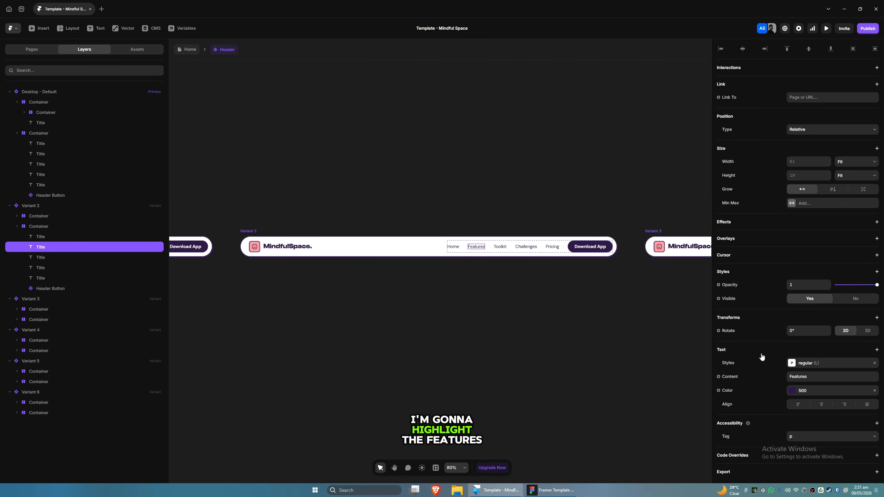
scroll(762, 358, "down", 2)
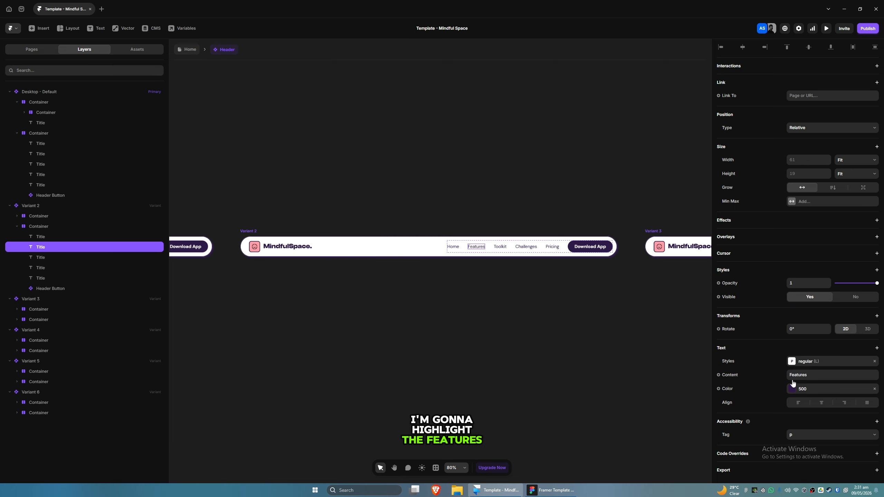
left_click(801, 361)
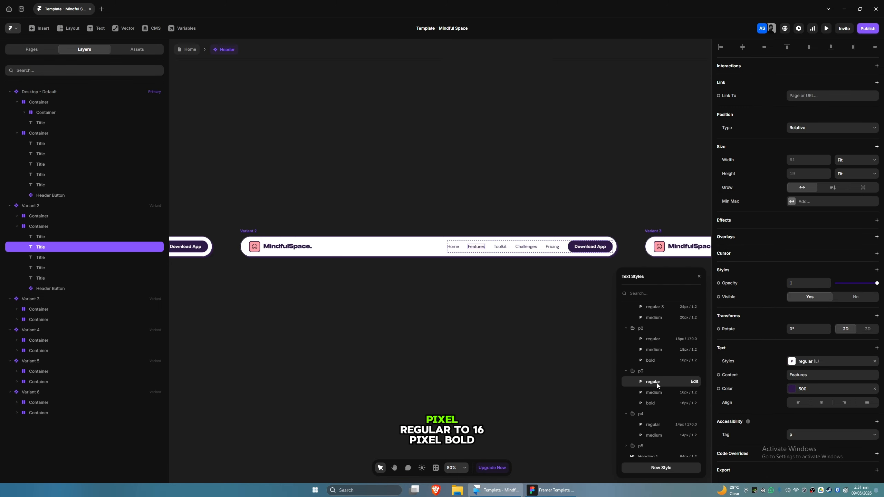
left_click(651, 403)
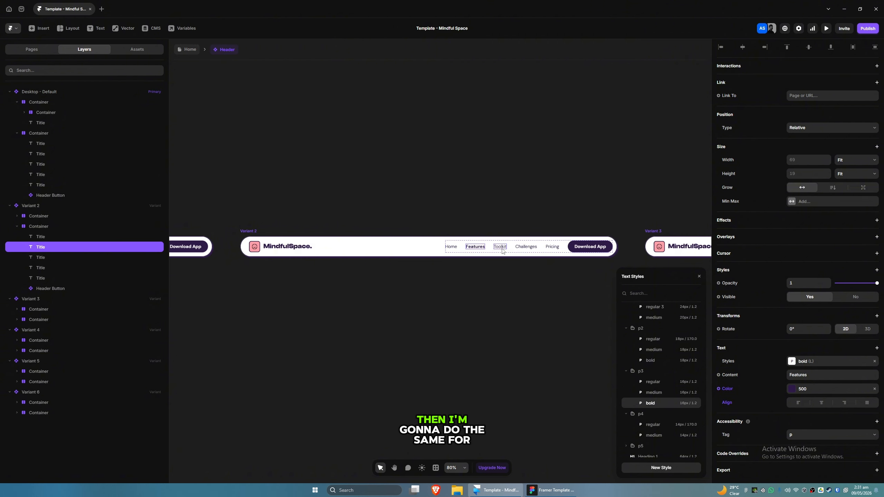
Step: Revert Variant 2's Features link to p3 regular and set its Home link to p3 bold
left_click_drag(547, 288, 349, 295)
left_click_drag(567, 302, 389, 306)
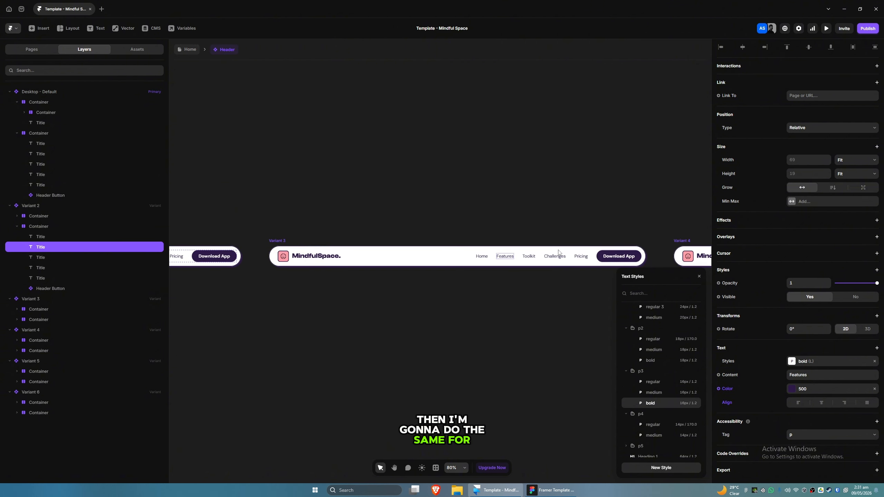
left_click_drag(217, 307, 531, 304)
mouse_move(438, 269)
left_mouse_down()
mouse_move(565, 274)
mouse_move(605, 258)
mouse_move(502, 290)
left_mouse_up()
left_click(653, 381)
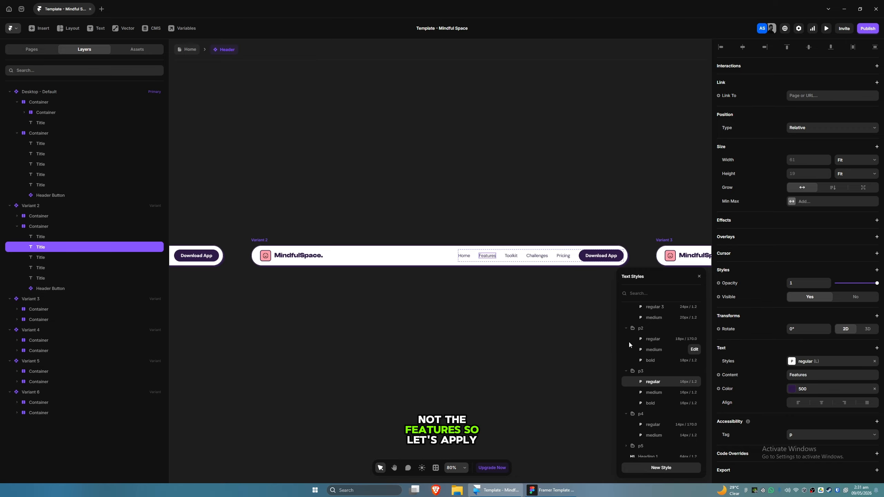
left_click(465, 257)
left_click(656, 401)
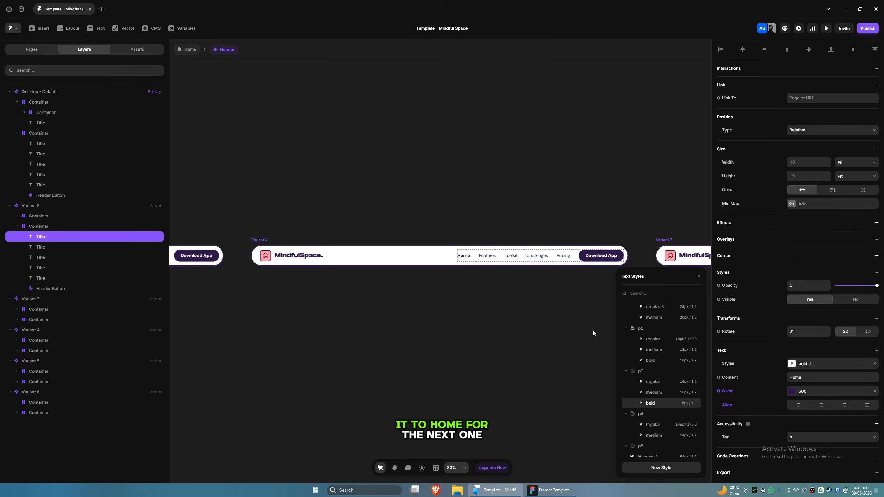
Step: Set the Features link in Variant 3 to the p3 bold text style
mouse_move(563, 313)
left_mouse_down()
mouse_move(326, 319)
mouse_move(374, 308)
left_mouse_up()
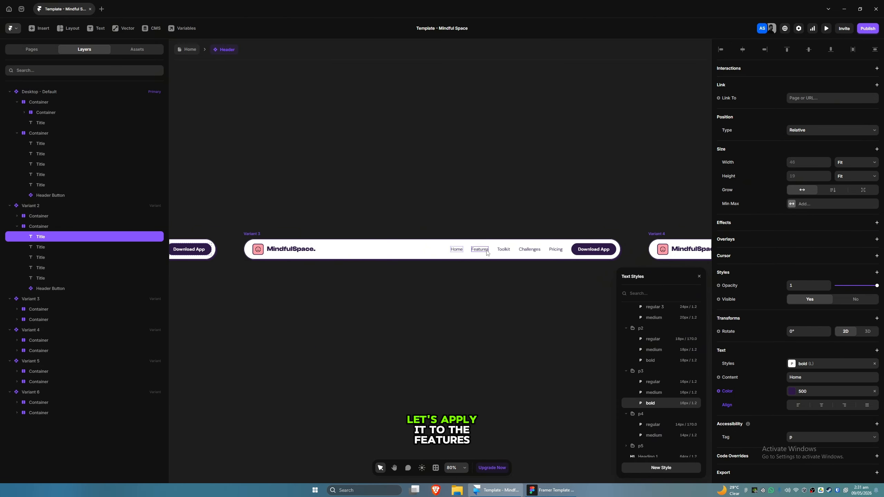
left_click(484, 251)
left_click(652, 404)
Step: Set the Toolkit link in Variant 4 to the p3 bold text style
left_click_drag(572, 334, 404, 330)
left_click(514, 256)
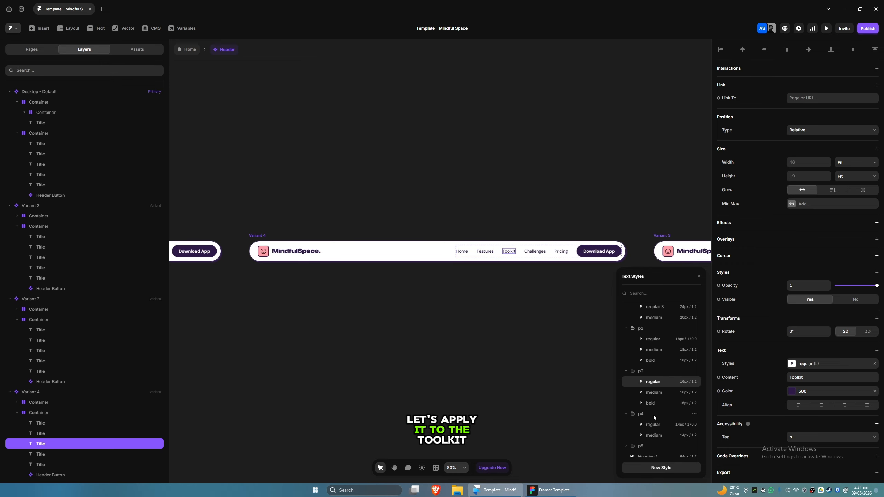
left_click(655, 404)
Step: Set the Challenges link in Variant 5 to the p3 bold text style
mouse_move(524, 351)
left_mouse_down()
mouse_move(261, 351)
mouse_move(368, 366)
left_mouse_up()
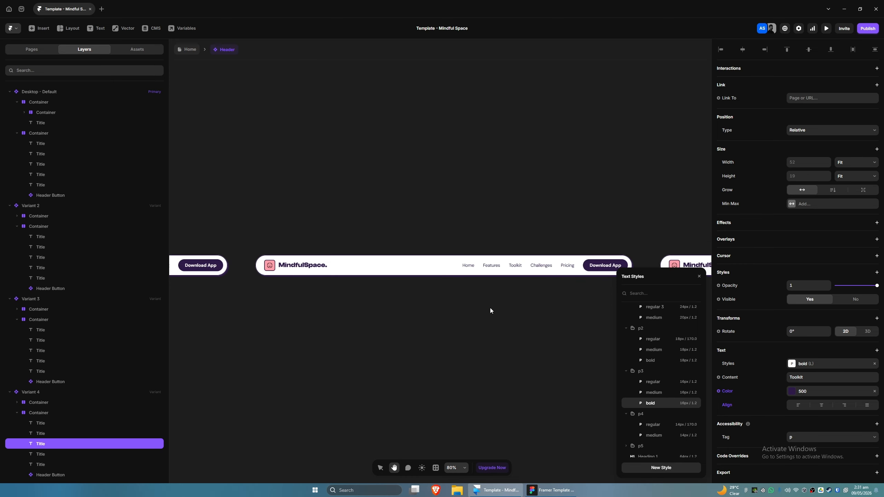
left_click(545, 266)
left_click(650, 402)
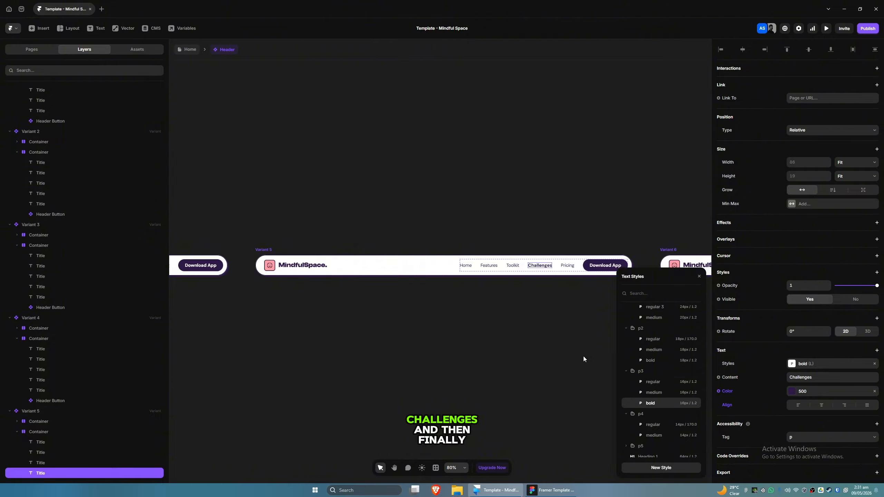
Step: Set the Pricing link in Variant 6 to the p3 bold text style
left_click_drag(583, 357, 303, 357)
left_click(558, 270)
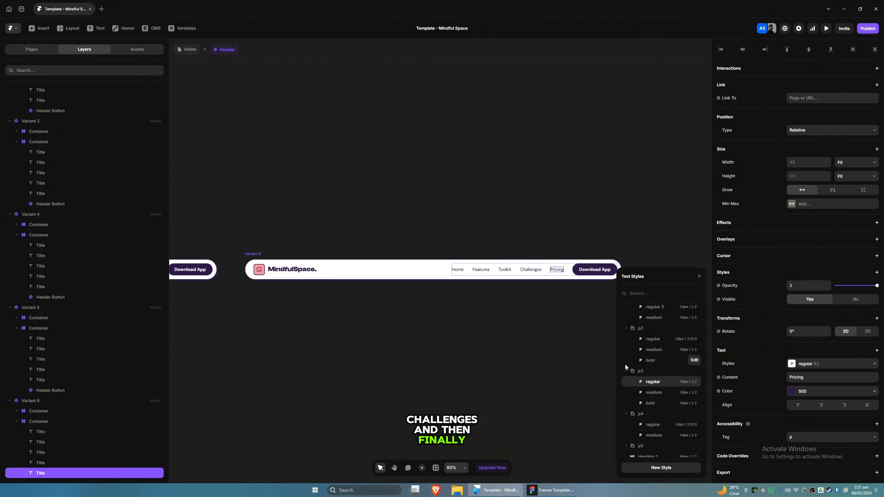
left_click(651, 405)
left_click_drag(188, 367, 559, 340)
left_click(404, 350)
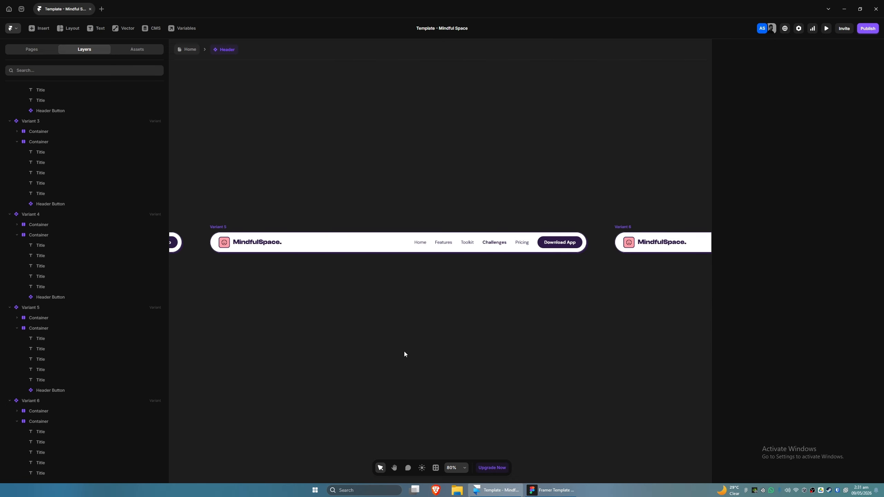
Step: Rename the variants Desktop - Home, Desktop - Features, Desktop - Toolkit, Desktop - Challenges and Desktop - Pricing
left_click_drag(326, 351, 591, 350)
left_click_drag(256, 337, 501, 347)
left_click_drag(240, 349, 465, 348)
left_click_drag(271, 350, 527, 339)
scroll(381, 341, "down", 3)
scroll(348, 347, "down", 4)
left_click_drag(319, 351, 301, 347)
double_click(315, 265)
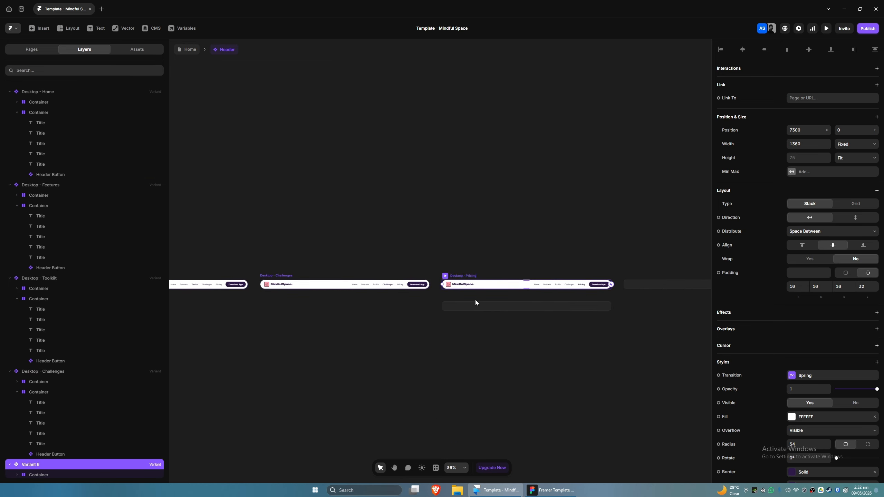
Step: Link the Home nav link in Desktop - Default to the Home page's #hero section with smooth scrolling
scroll(508, 305, "down", 2)
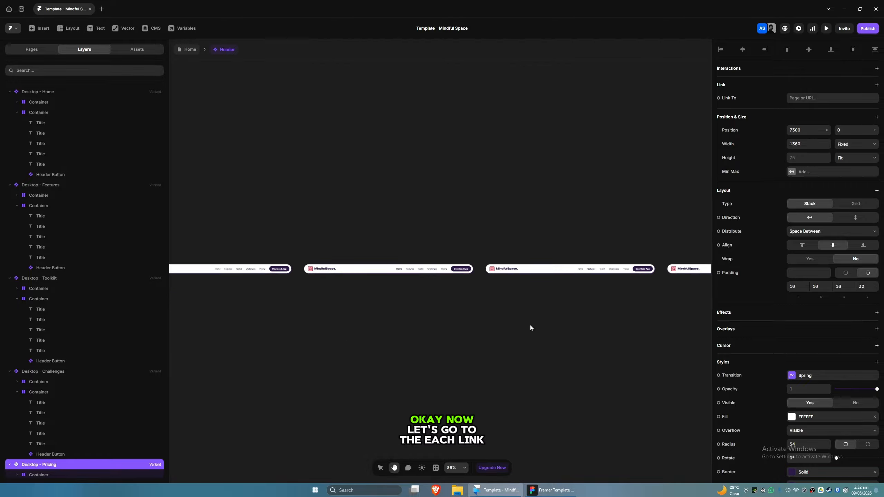
scroll(365, 307, "up", 5)
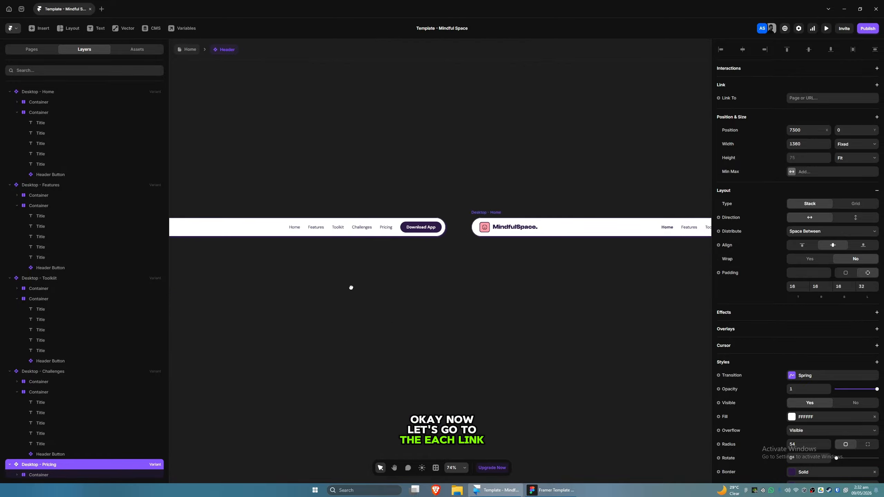
left_click_drag(406, 310, 431, 319)
left_click(392, 258)
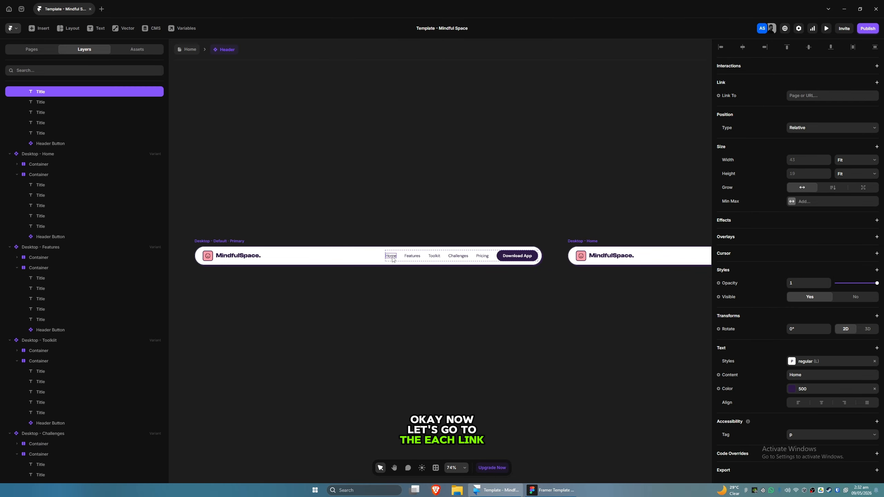
scroll(80, 154, "up", 3)
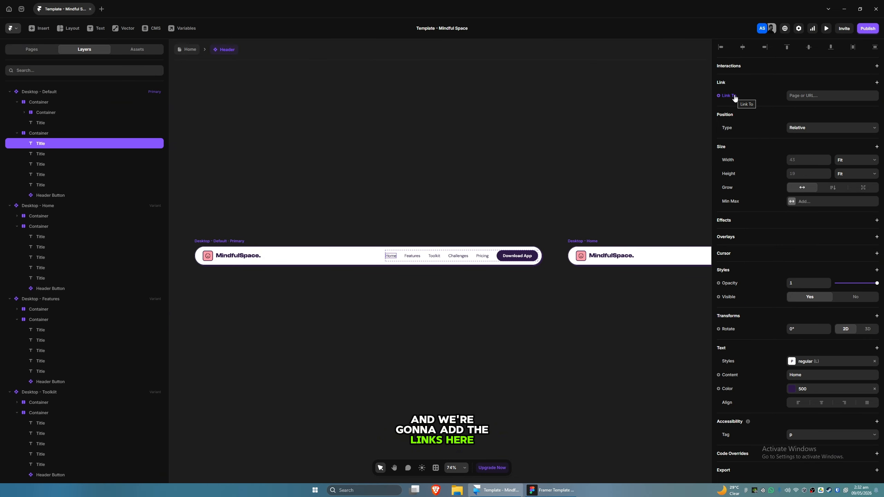
left_click(801, 95)
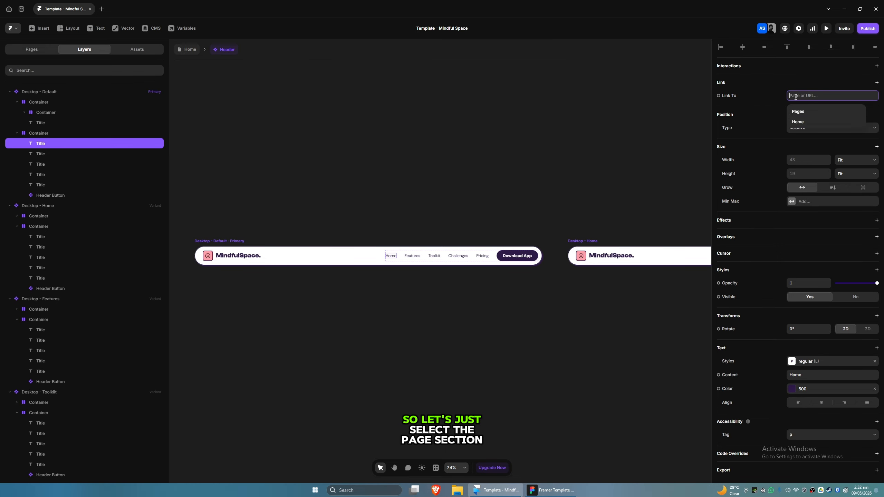
left_click(800, 122)
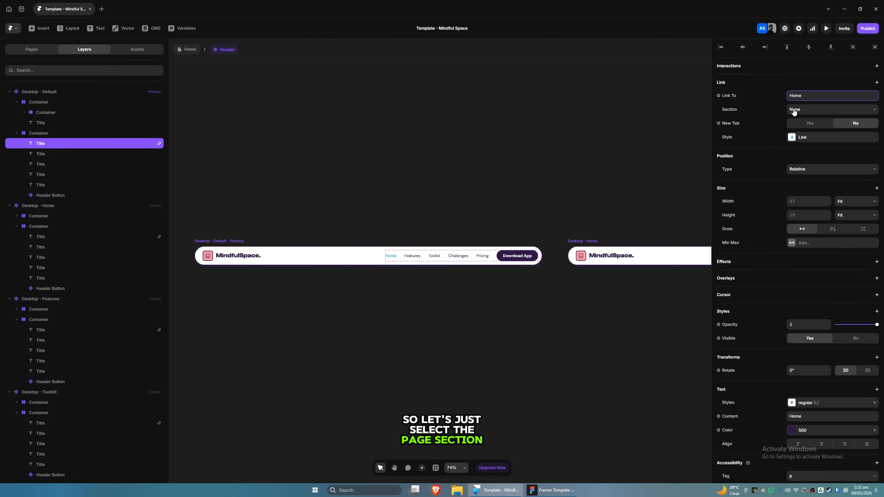
left_click(794, 110)
left_click(800, 129)
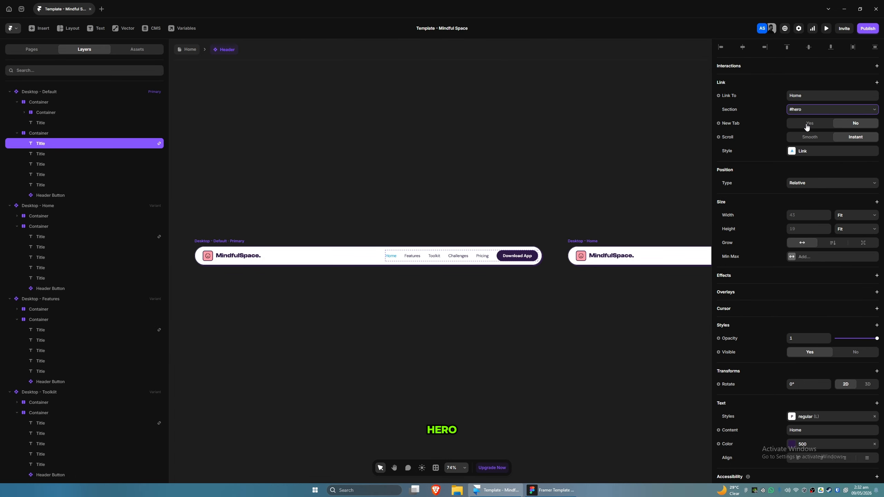
left_click(809, 140)
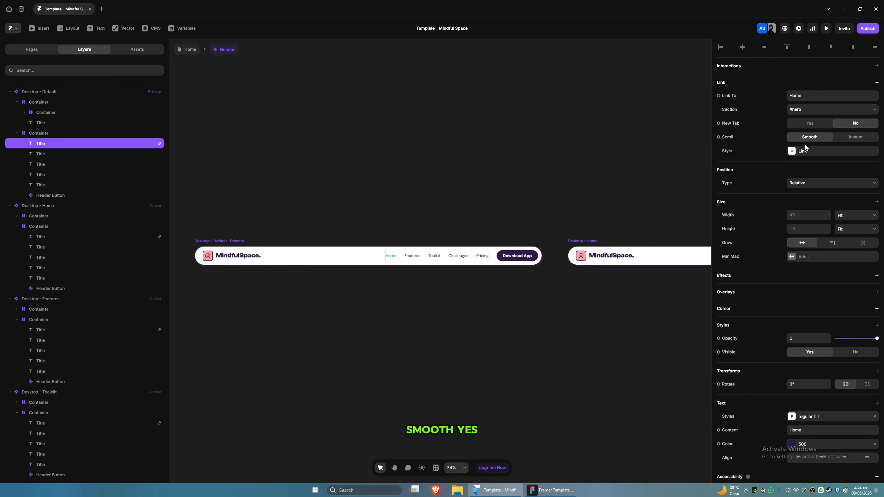
Step: Remove the default link color styling from the Home nav link
left_click(801, 151)
left_click(694, 189)
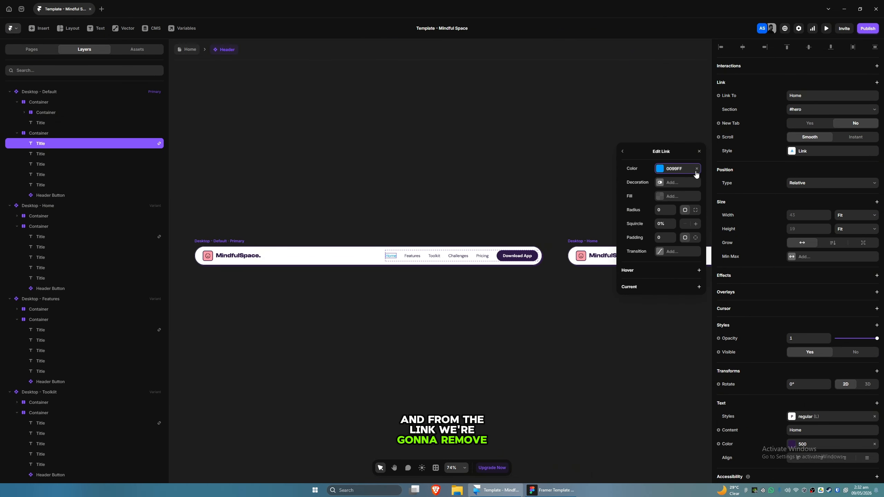
left_click(700, 152)
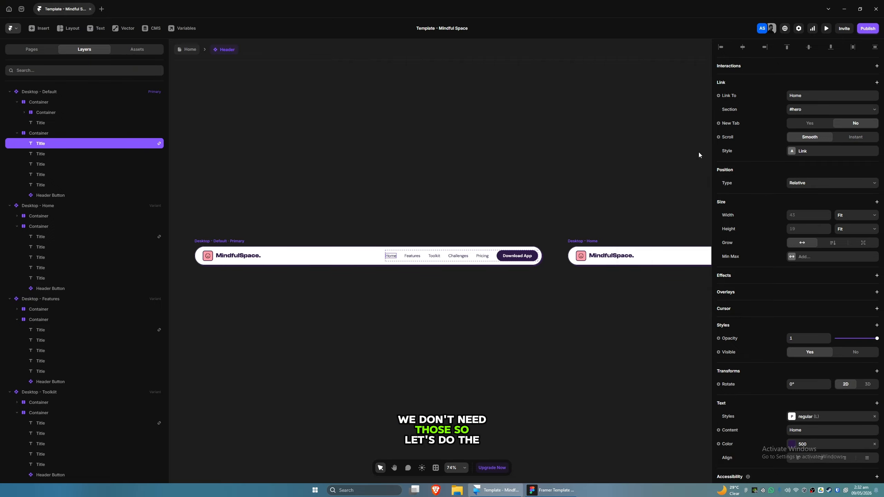
Step: Link the Features nav link to the Home page, choosing the #toolkit section
left_click(414, 260)
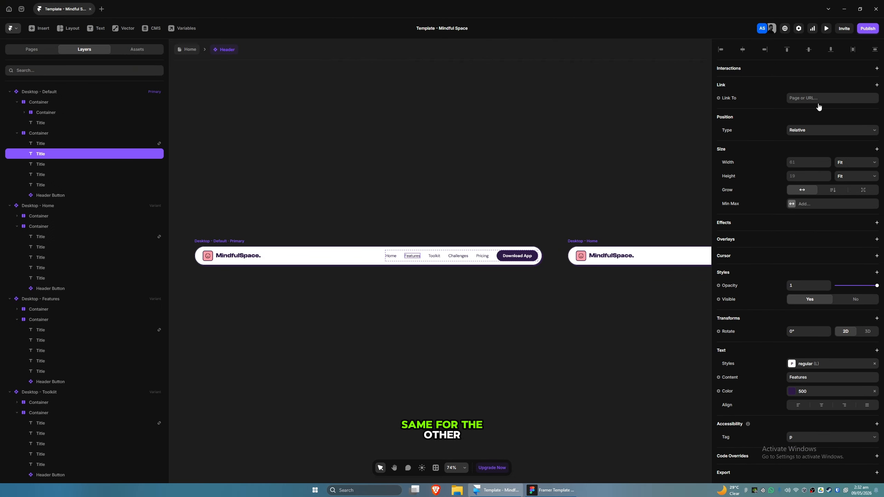
left_click(800, 98)
left_click(804, 121)
left_click(801, 118)
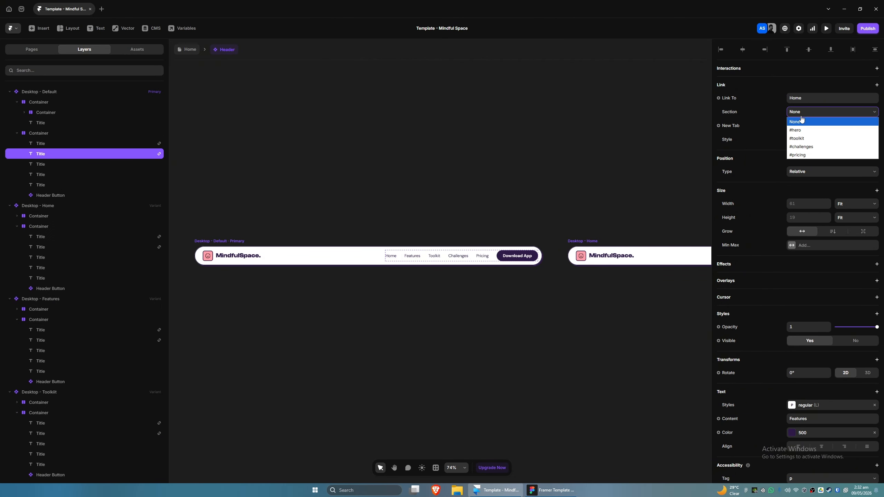
left_click(801, 119)
left_click(801, 117)
left_click(803, 139)
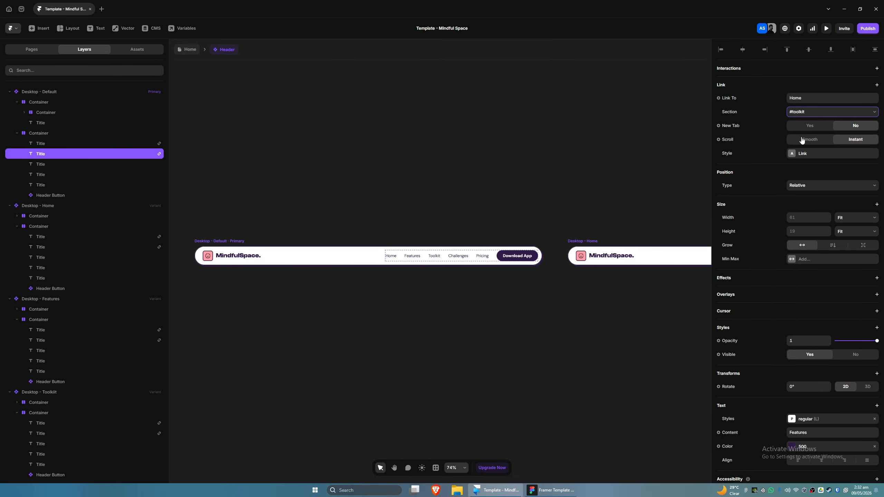
left_click(805, 112)
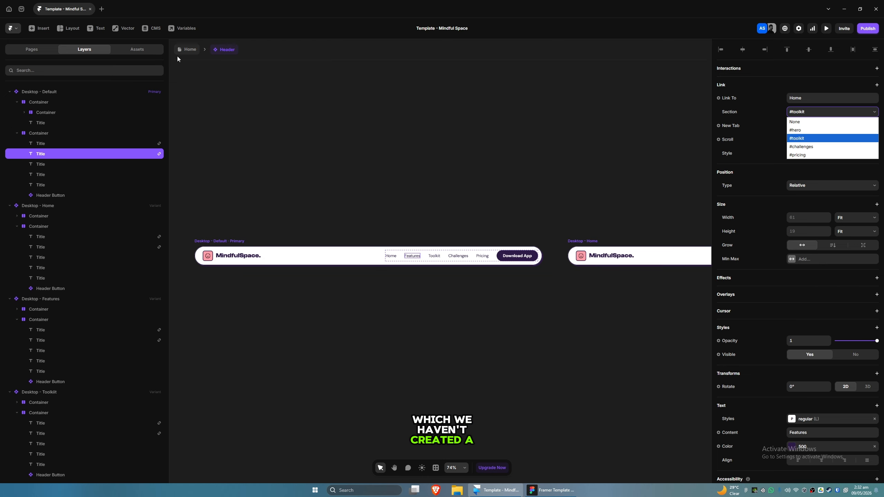
Step: On the Home page, give the Mood Journal Section the scroll section name features
left_click(184, 51)
scroll(413, 200, "down", 14)
left_click(412, 198)
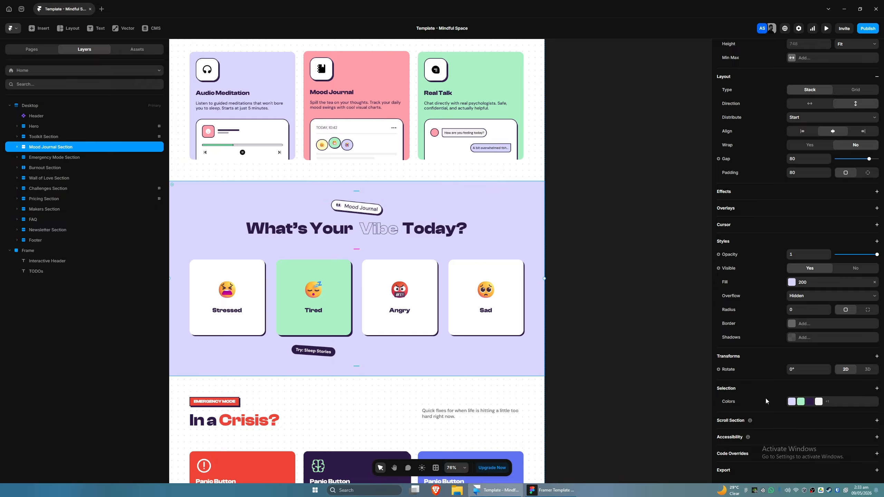
left_click(765, 421)
left_click(798, 434)
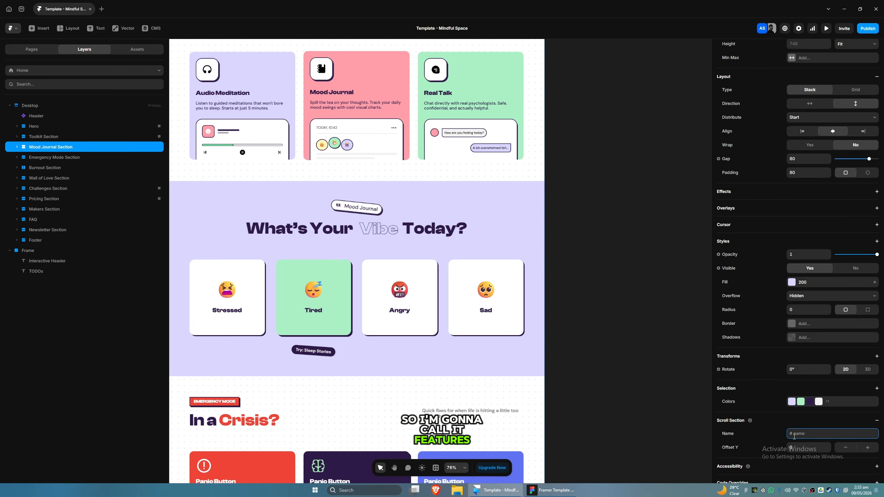
type("features")
left_click(751, 437)
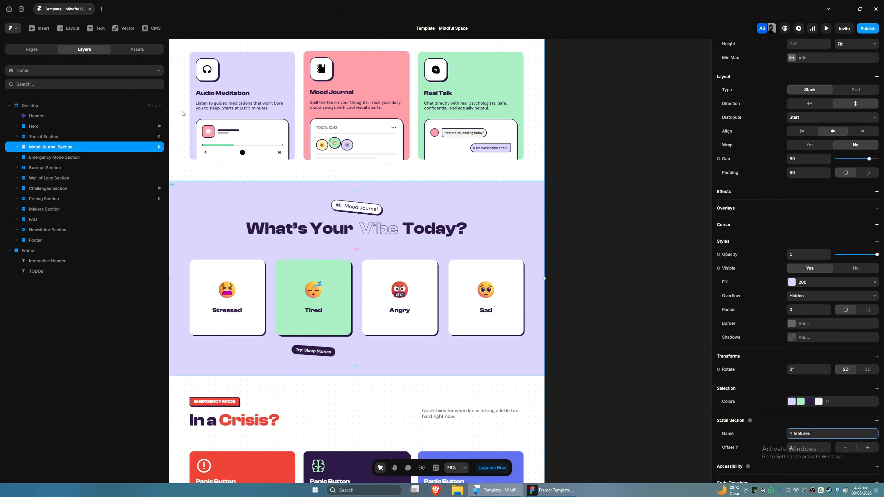
Step: Open the Header component and change the Features nav link's scroll target to the Home page's #features section
scroll(574, 238, "up", 7)
scroll(575, 237, "down", 4)
left_click_drag(622, 152, 602, 227)
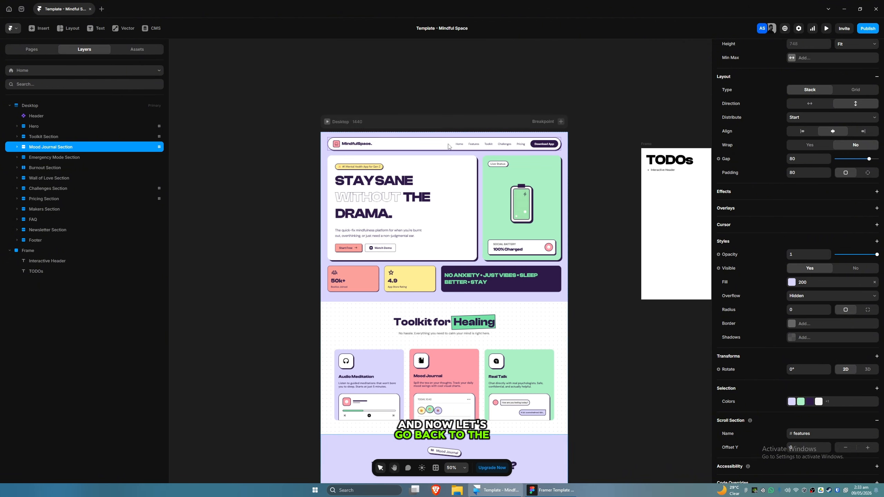
double_click(440, 144)
left_click_drag(652, 352, 625, 344)
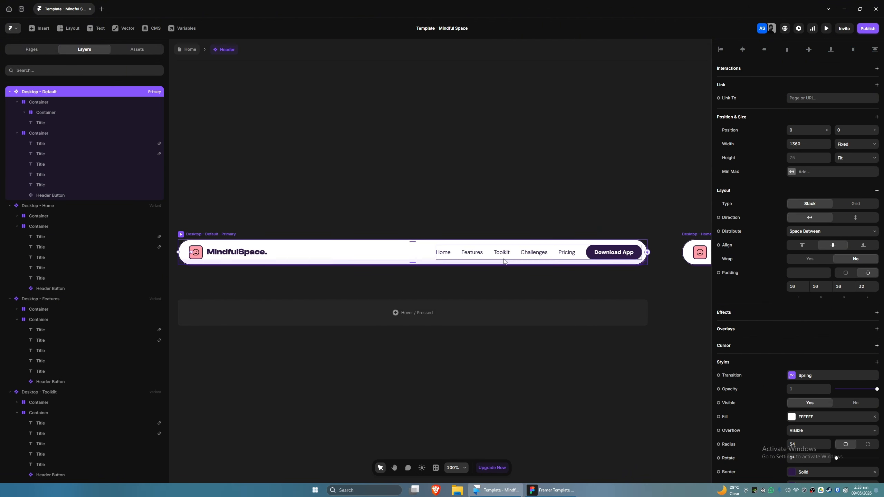
left_click(473, 252)
left_click(809, 112)
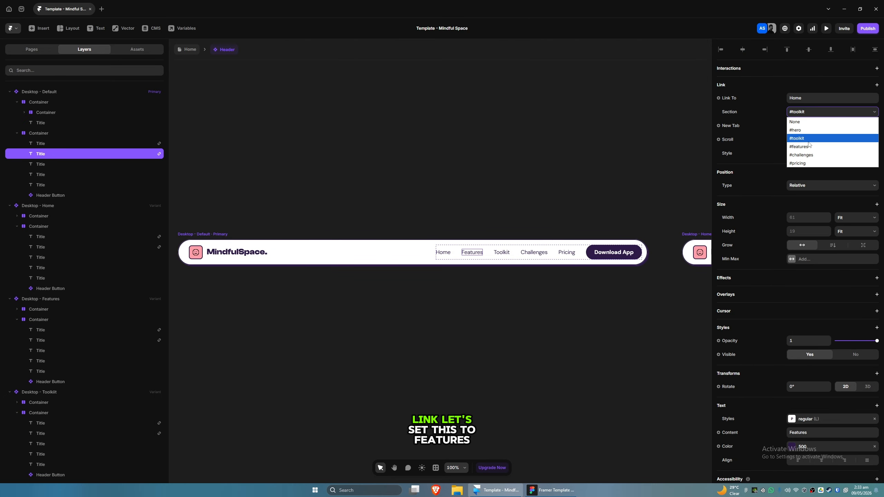
left_click(809, 147)
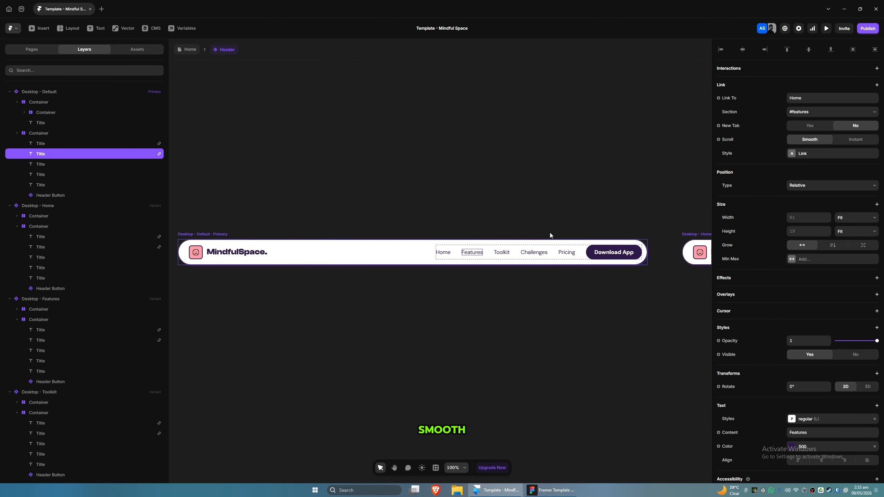
Step: Link the Toolkit nav link to the Home page's #toolkit section
left_click(502, 253)
left_click(801, 98)
left_click(800, 113)
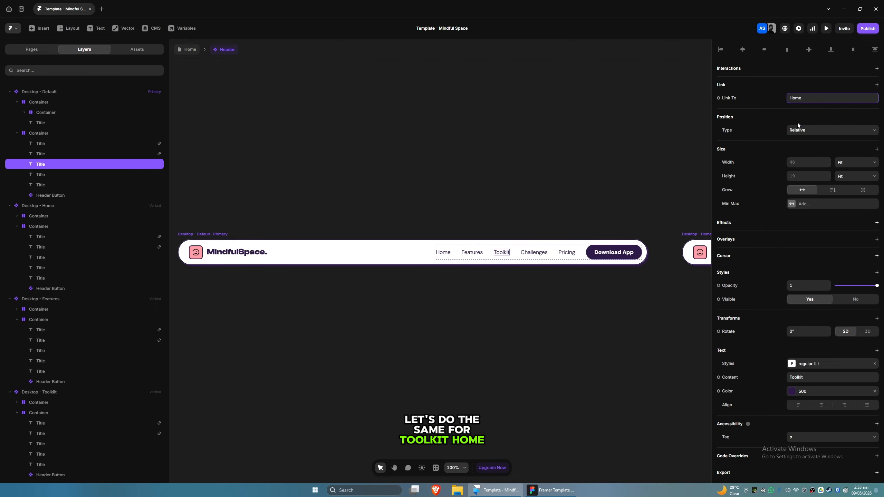
left_click(804, 113)
left_click(797, 138)
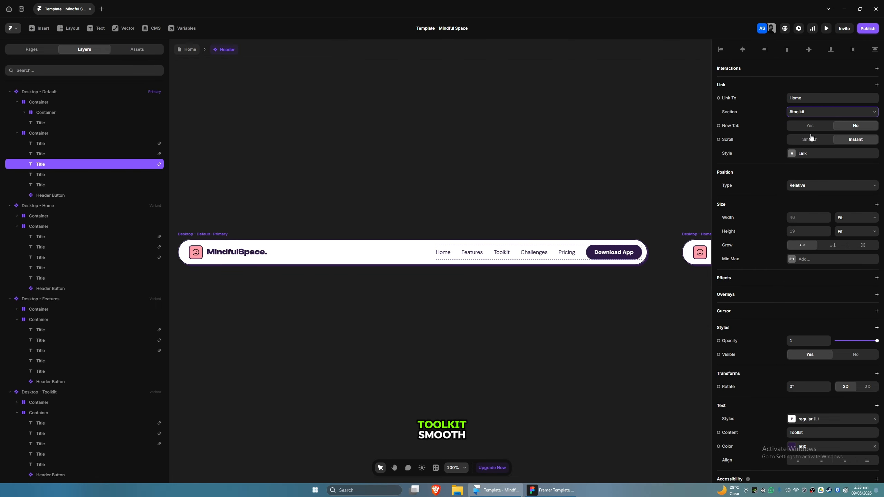
Step: Link the Challenges nav link to the Home page's #challenges section with smooth scrolling
left_click(534, 252)
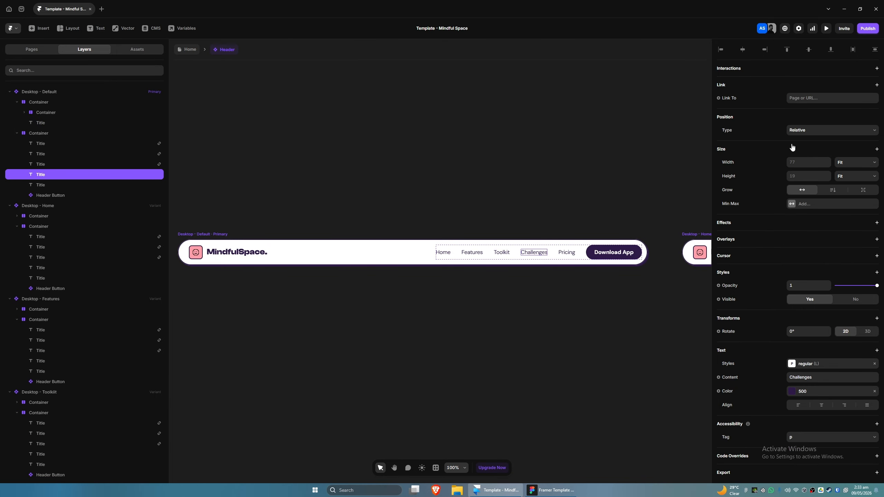
left_click(801, 98)
left_click(805, 124)
left_click(804, 112)
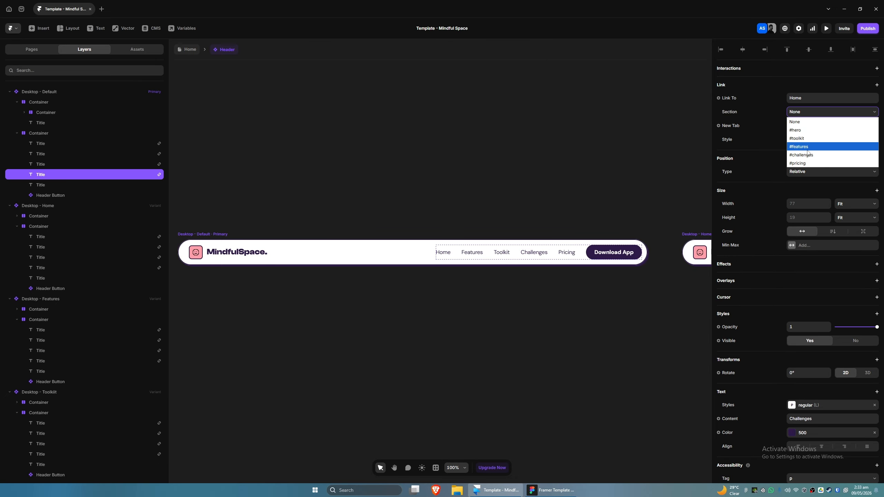
left_click(808, 151)
left_click(815, 140)
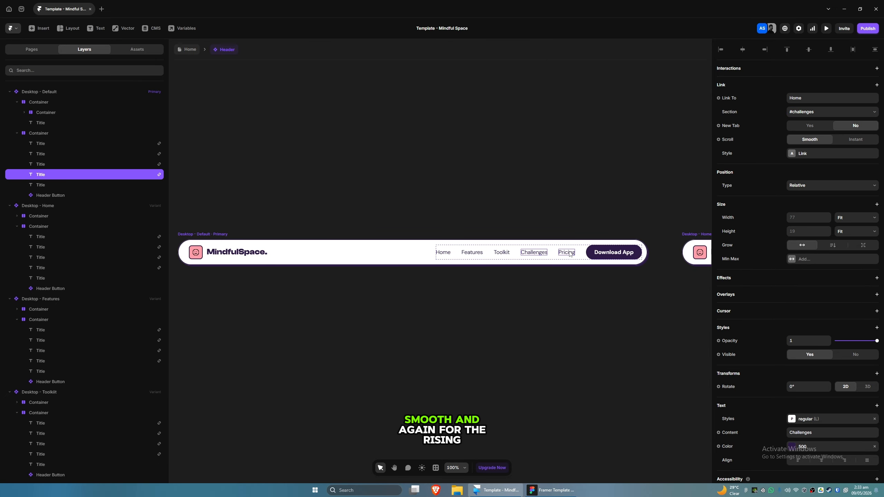
Step: Link the Pricing nav link to the Home page's #pricing section
left_click(569, 252)
left_click(801, 97)
left_click(806, 125)
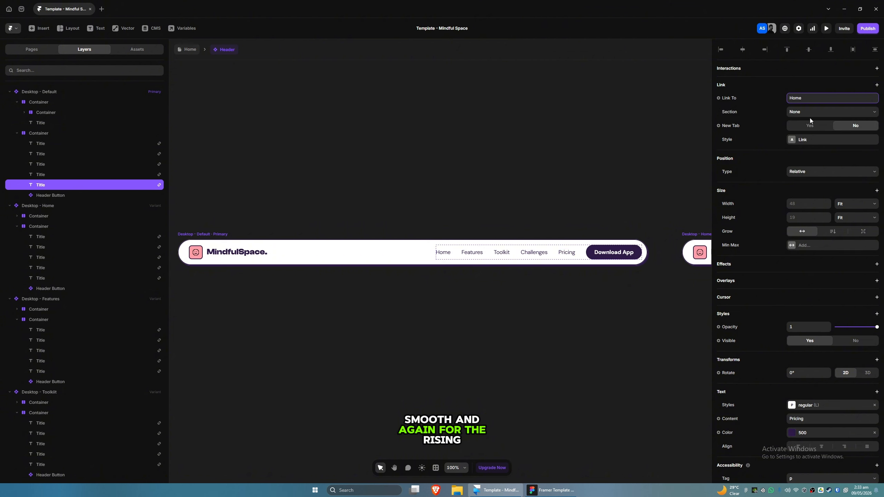
left_click(809, 112)
left_click(801, 164)
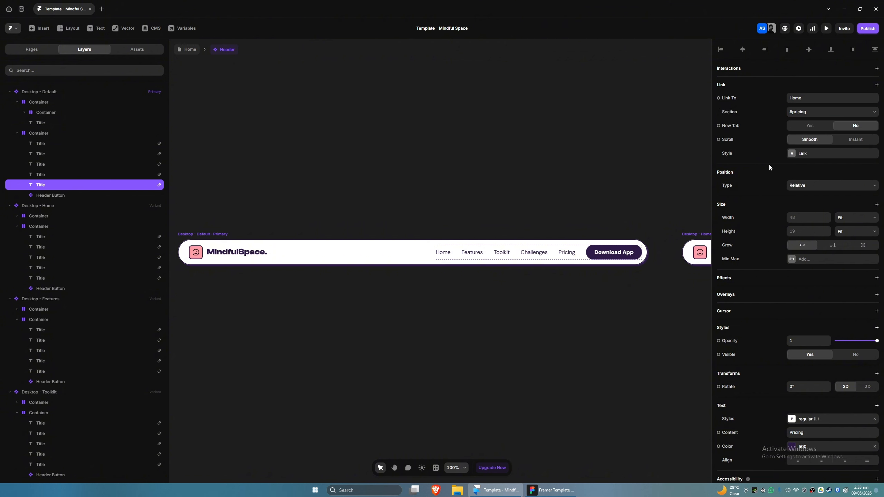
Step: Return to the Home page and add a Scroll Variant effect to the Header instance
scroll(556, 301, "right", 10)
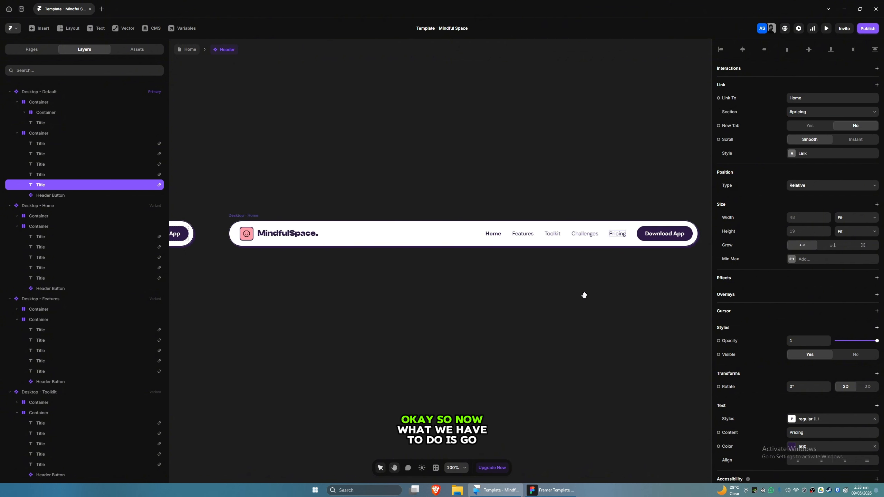
scroll(434, 318, "left", 5)
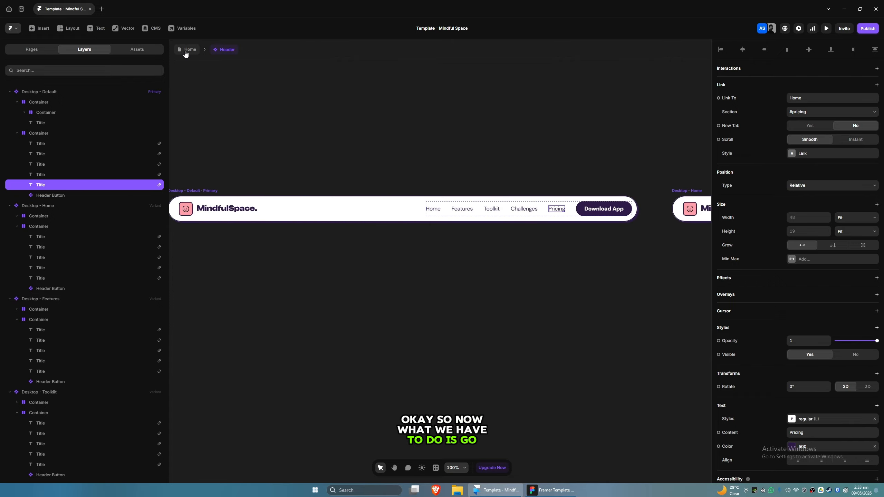
left_click(191, 50)
left_click_drag(311, 262, 245, 302)
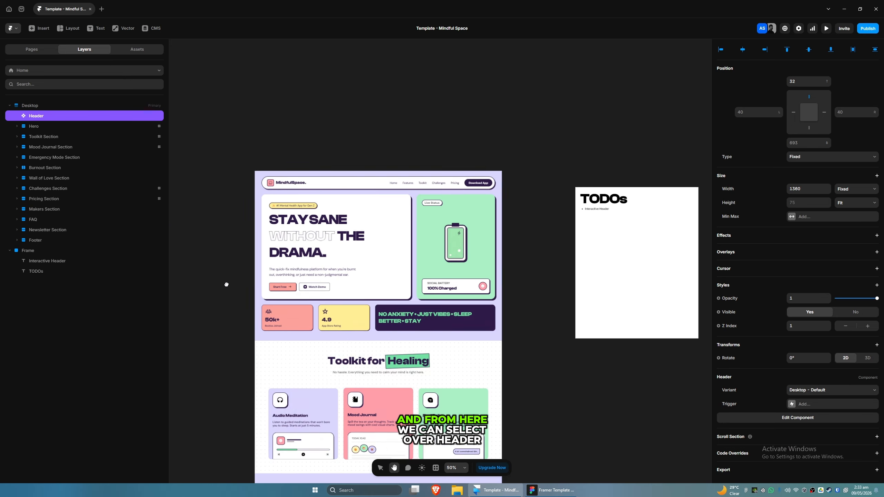
scroll(296, 194, "up", 2)
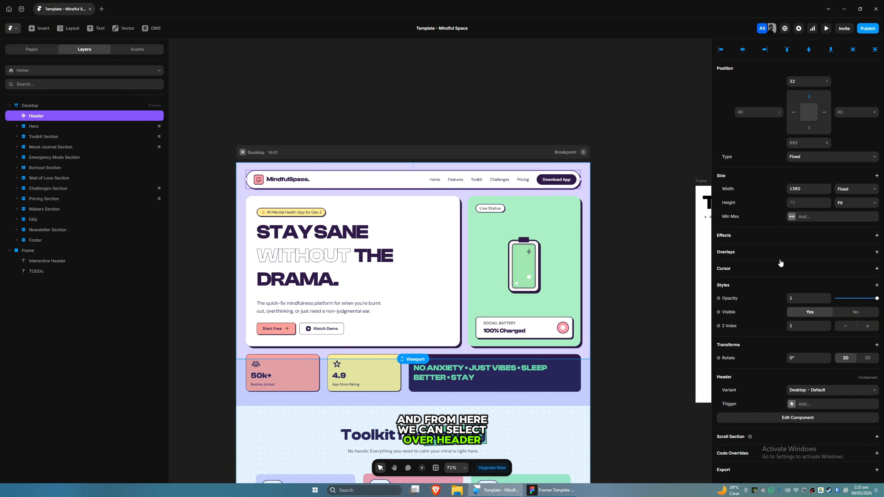
left_click(877, 236)
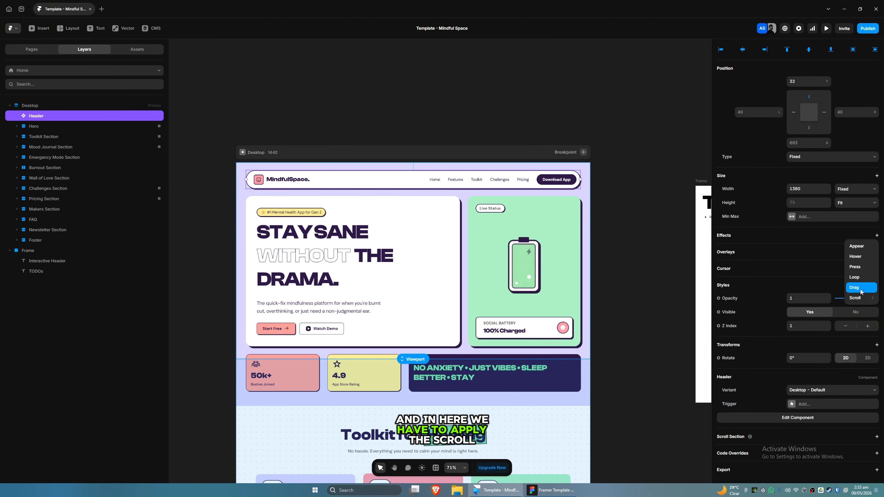
mouse_move(859, 298)
left_click(817, 329)
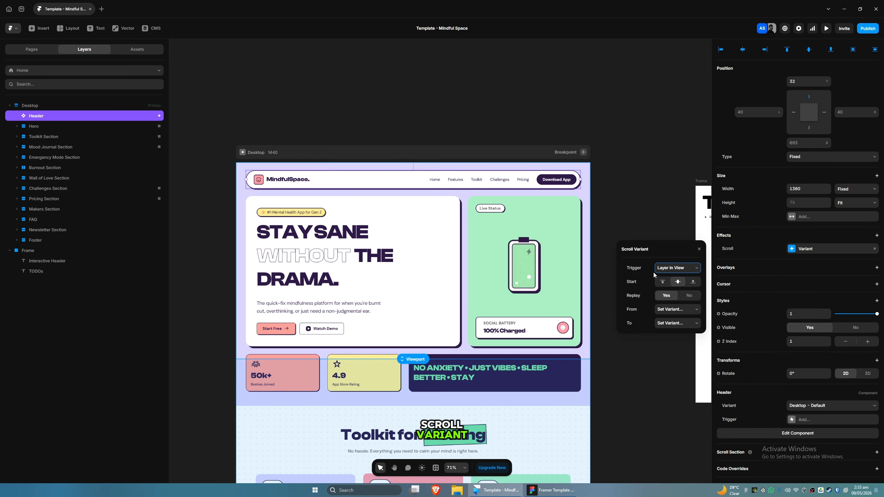
Step: Set the scroll variant trigger to Section in View with the viewport aligned to the center
left_click(670, 269)
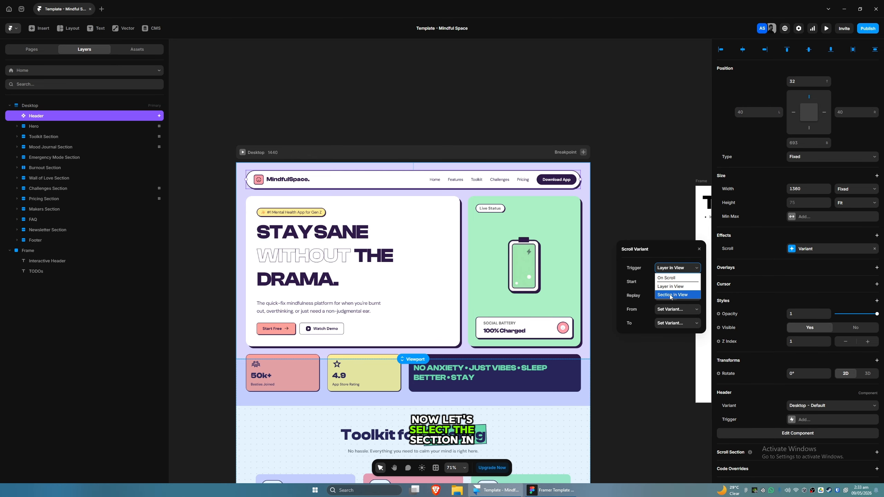
left_click(672, 297)
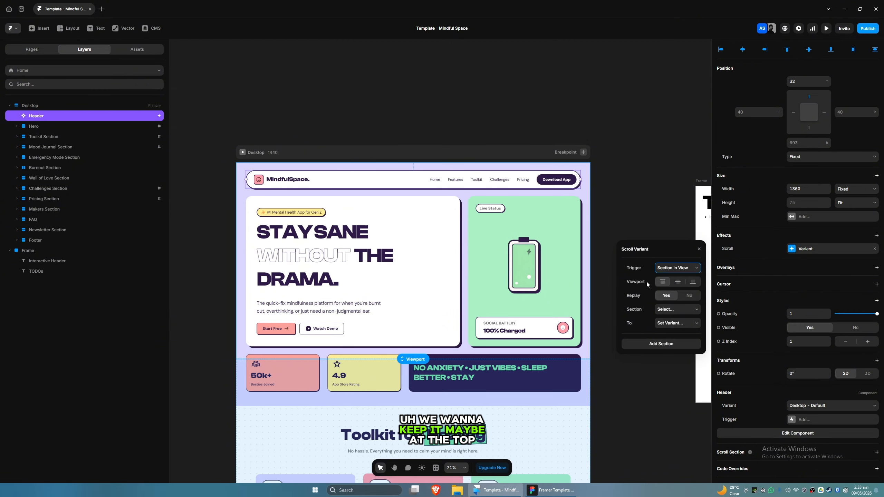
left_click(678, 284)
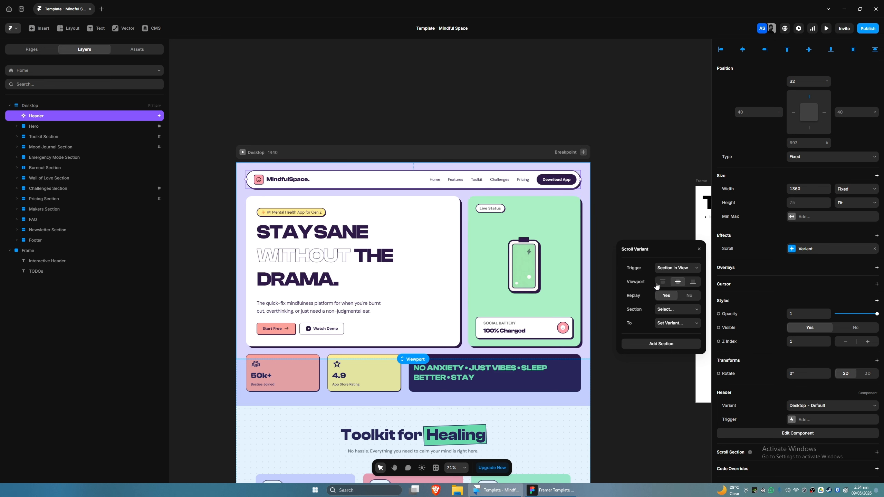
left_click(662, 282)
left_click(679, 286)
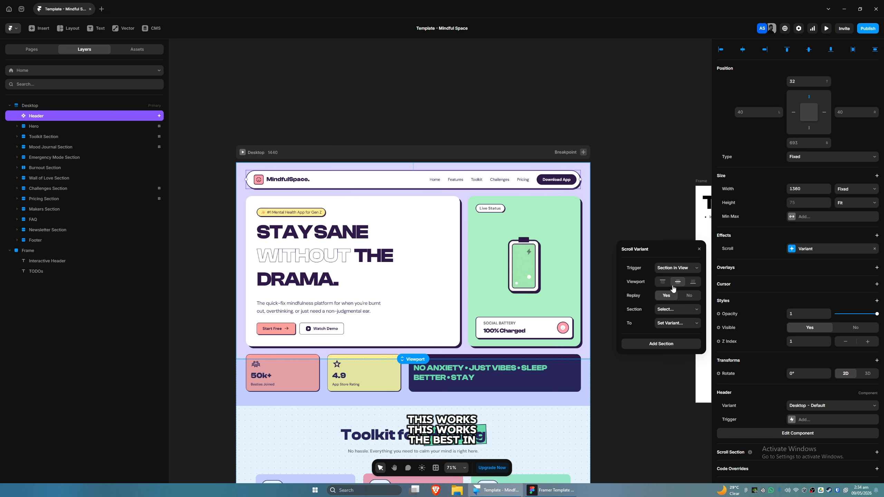
Step: Map the #hero section to the Desktop - Home variant and add another section row
left_click(668, 311)
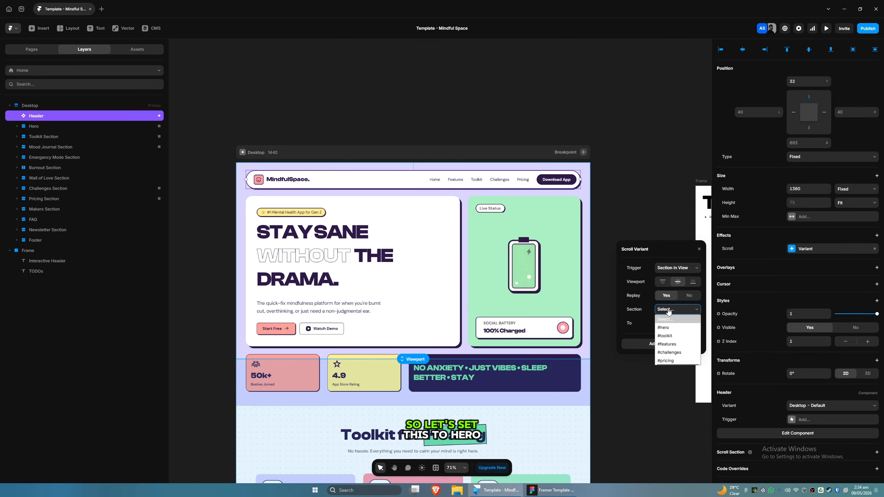
left_click(671, 329)
left_click(671, 324)
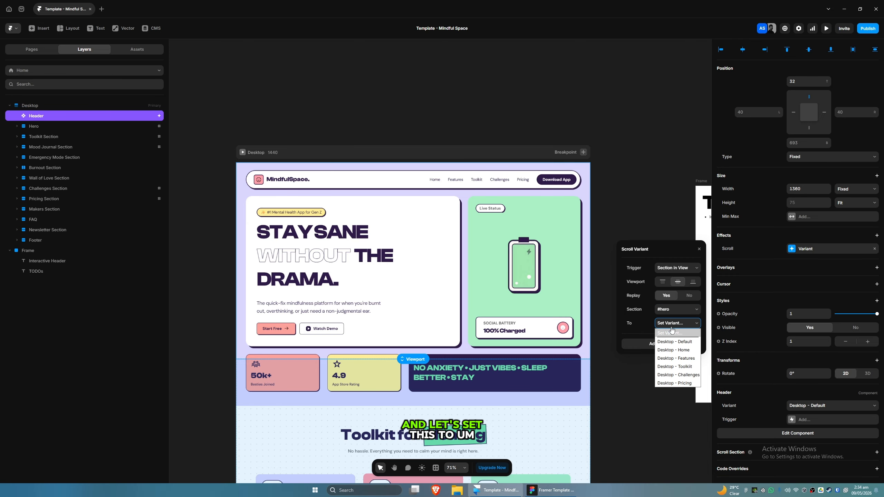
left_click(672, 350)
left_click(665, 343)
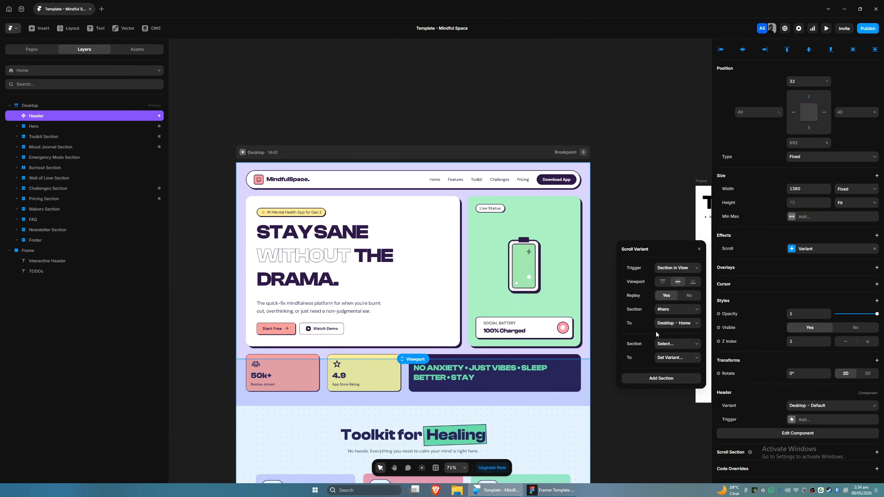
Step: Map the #toolkit section to the Desktop - Toolkit variant
left_click(667, 344)
left_click(665, 370)
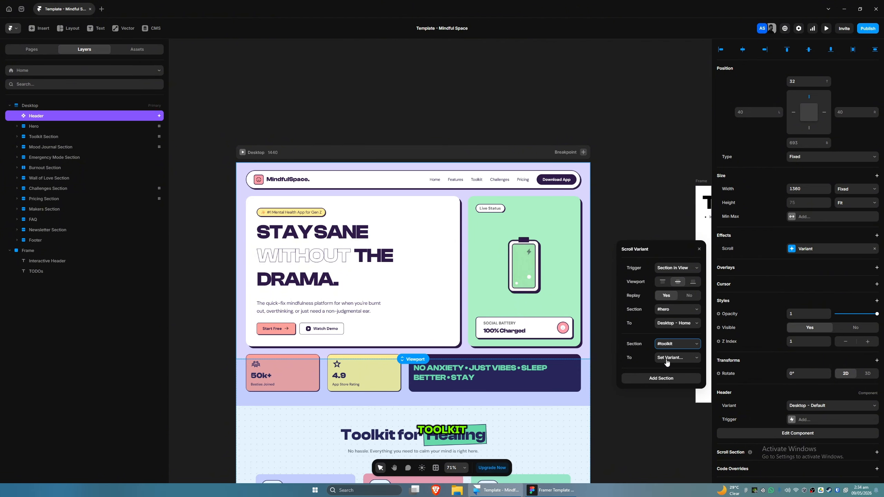
left_click(667, 359)
left_click(677, 401)
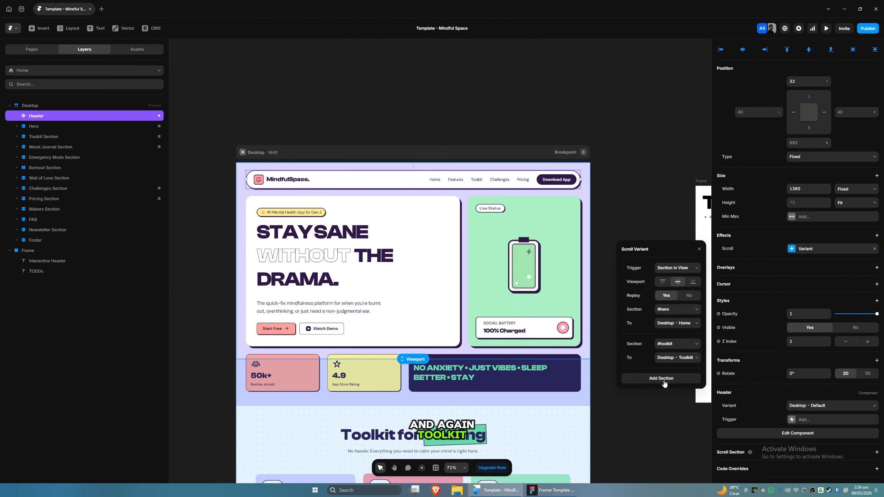
Step: Add a section row mapping #features to the Desktop - Features variant
left_click(665, 379)
left_click(666, 378)
left_click(677, 413)
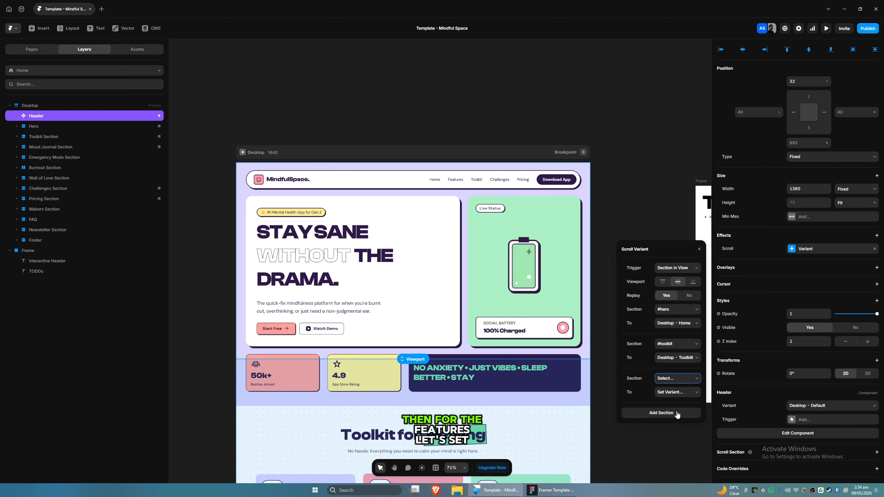
left_click(675, 392)
left_click(680, 428)
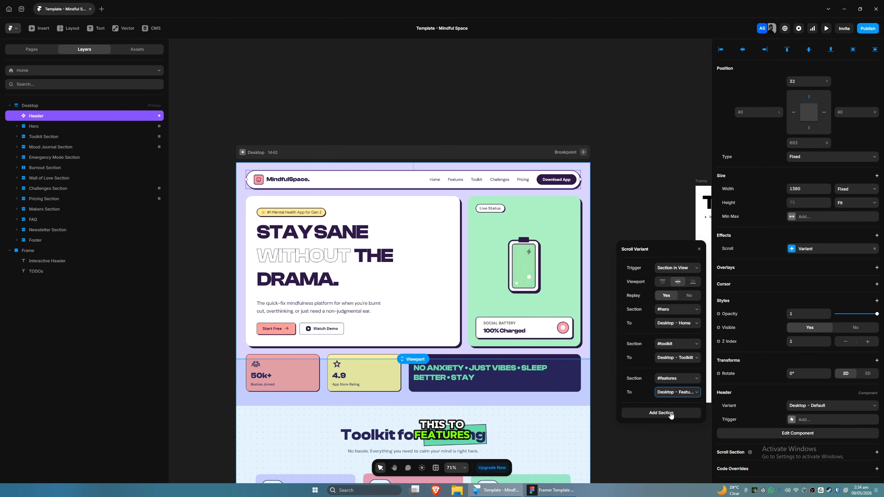
Step: Add a section row mapping #challenges to the Desktop - Challenges variant
left_click(670, 415)
left_click(670, 413)
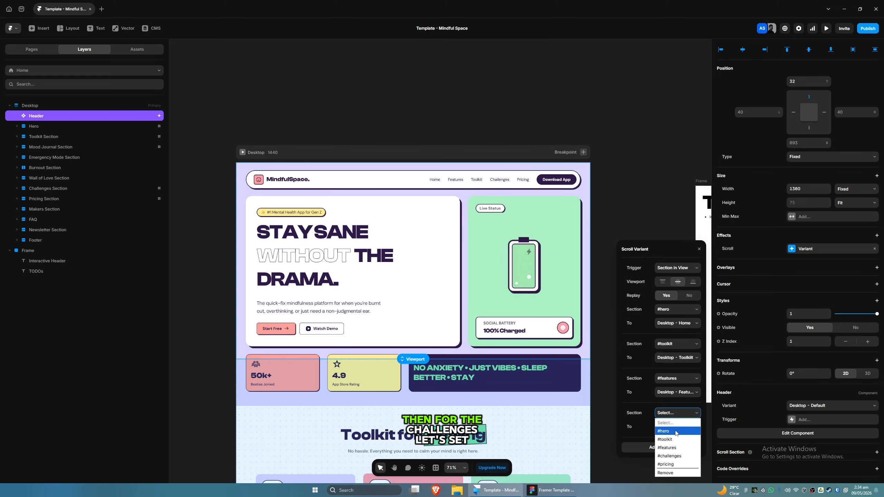
left_click(673, 456)
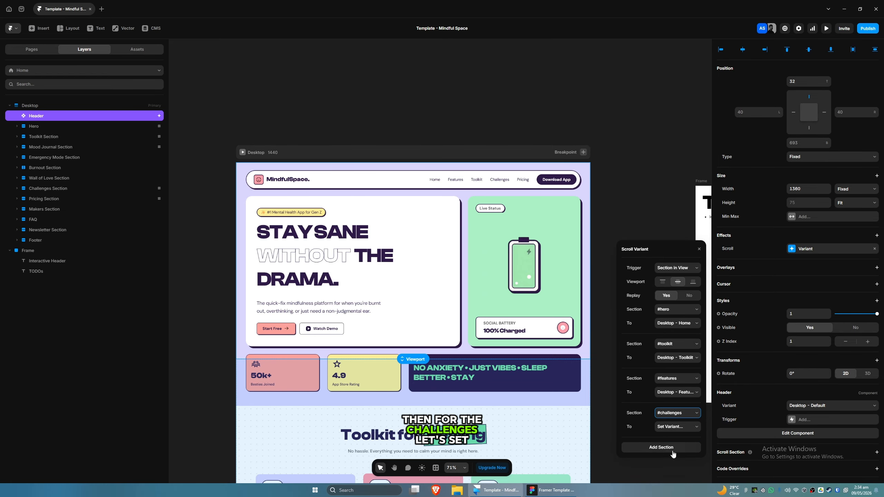
left_click(671, 427)
left_click(675, 410)
Step: Add a section row mapping #pricing to the Desktop - Pricing variant and close the scroll variant settings
left_click(673, 448)
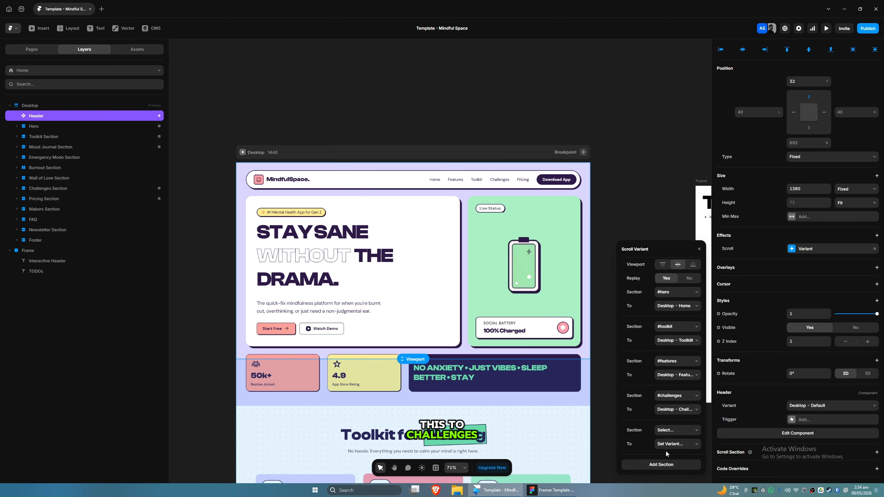
left_click(673, 431)
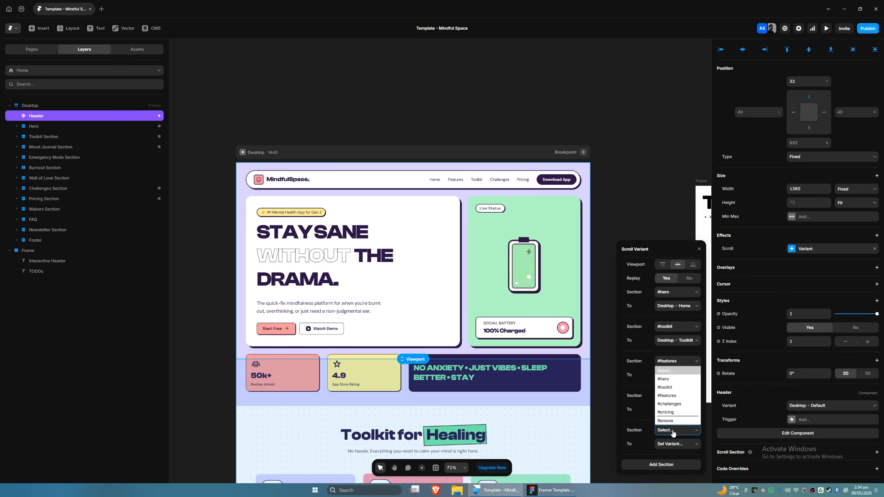
left_click(666, 413)
left_click(667, 449)
left_click(667, 436)
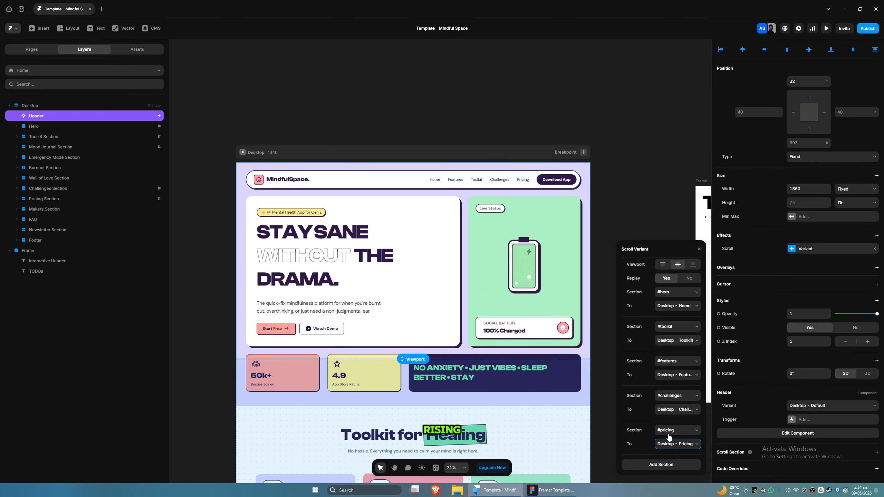
left_click(641, 198)
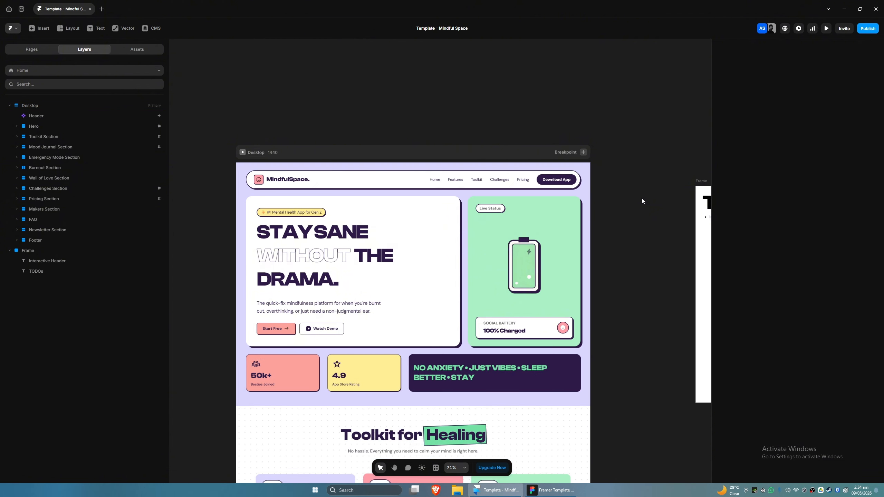
Step: Preview the Home page and follow each header nav link to check its scroll target and highlighted item
scroll(624, 210, "left", 1)
left_click(249, 151)
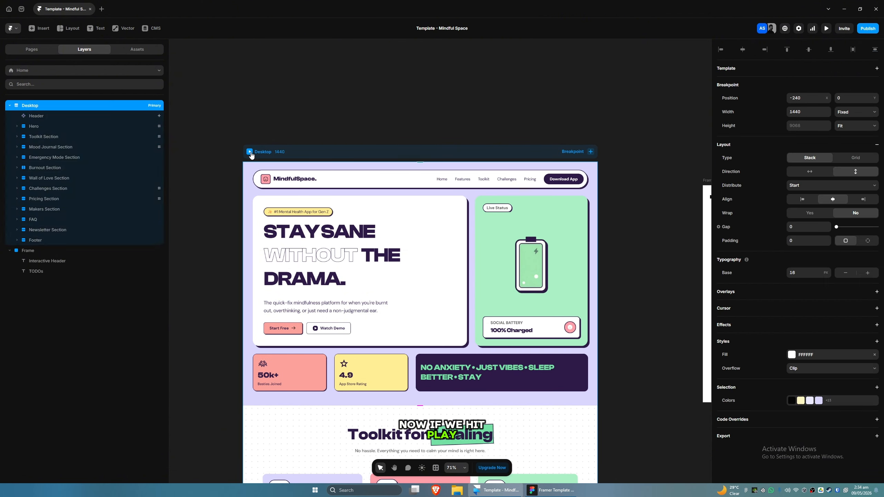
scroll(357, 244, "down", 3)
scroll(356, 244, "up", 3)
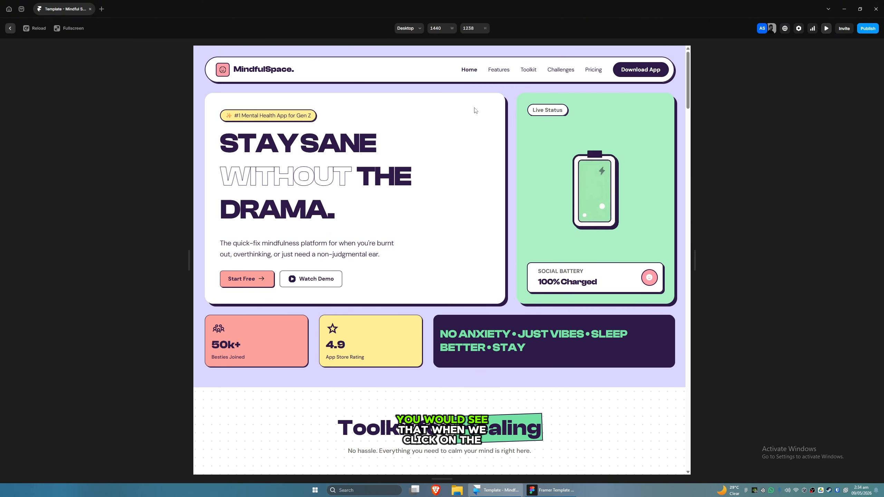
left_click(499, 73)
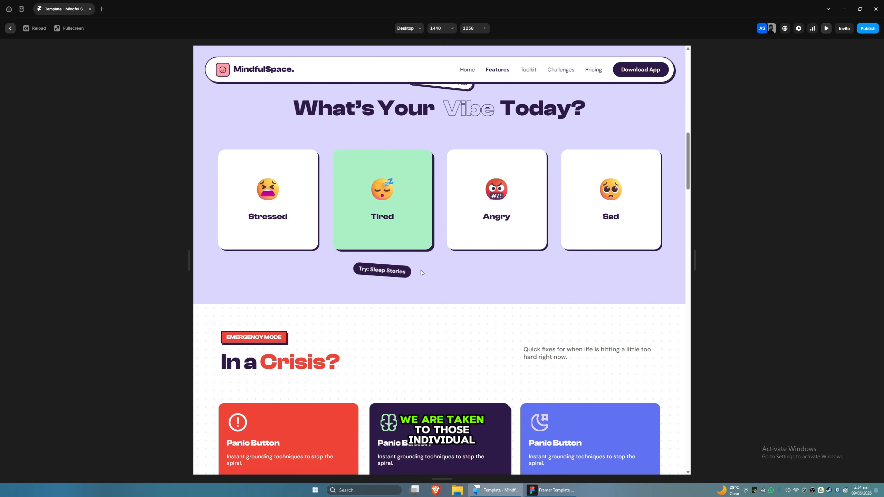
left_click(528, 71)
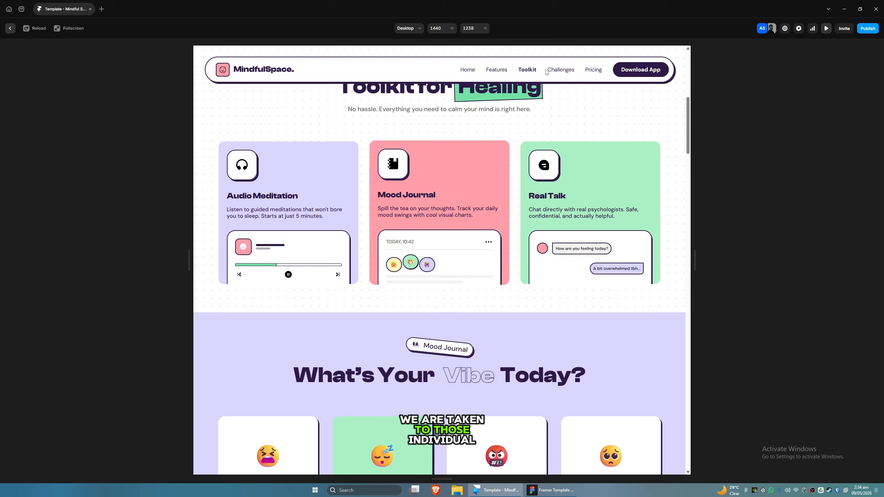
left_click(557, 72)
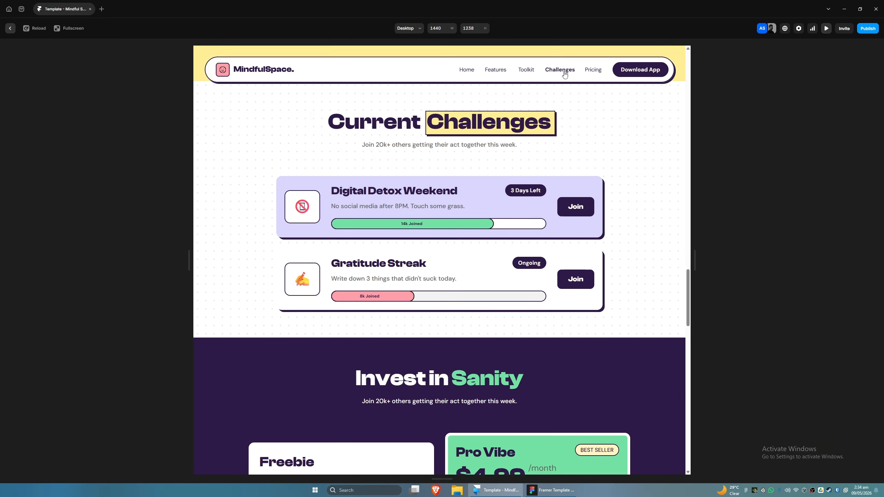
left_click(591, 72)
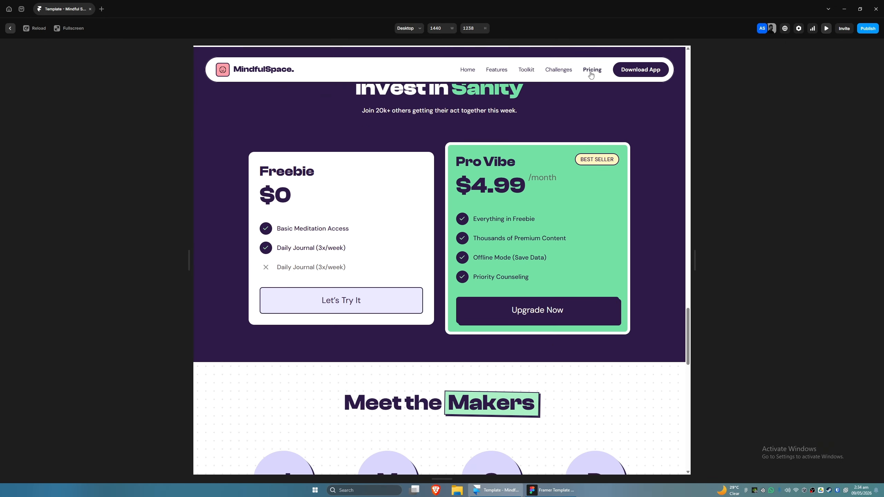
left_click(469, 72)
Step: Scroll through the preview to check the header's active link switching, then return to the editor
scroll(451, 207, "down", 4)
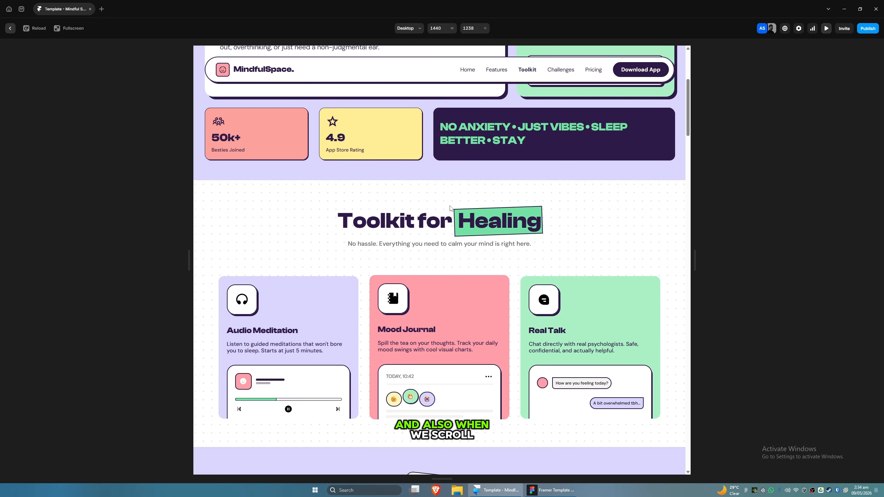
scroll(449, 213, "up", 1)
scroll(449, 213, "down", 5)
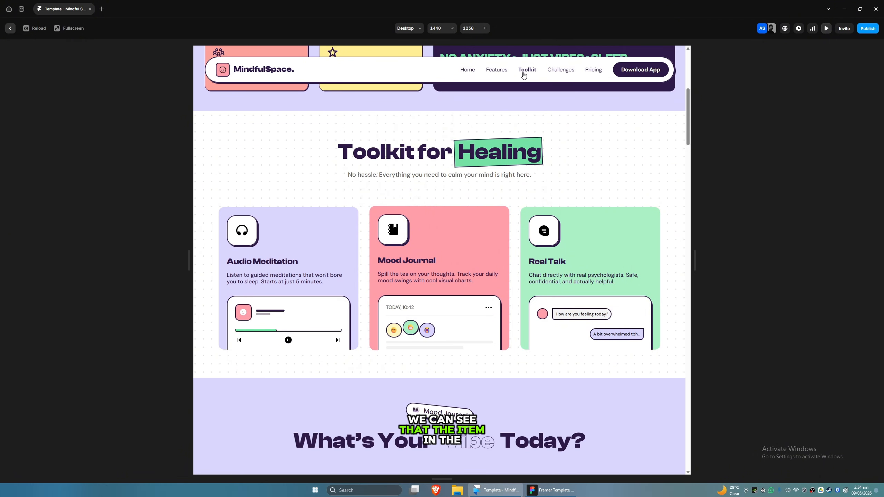
scroll(452, 150, "down", 7)
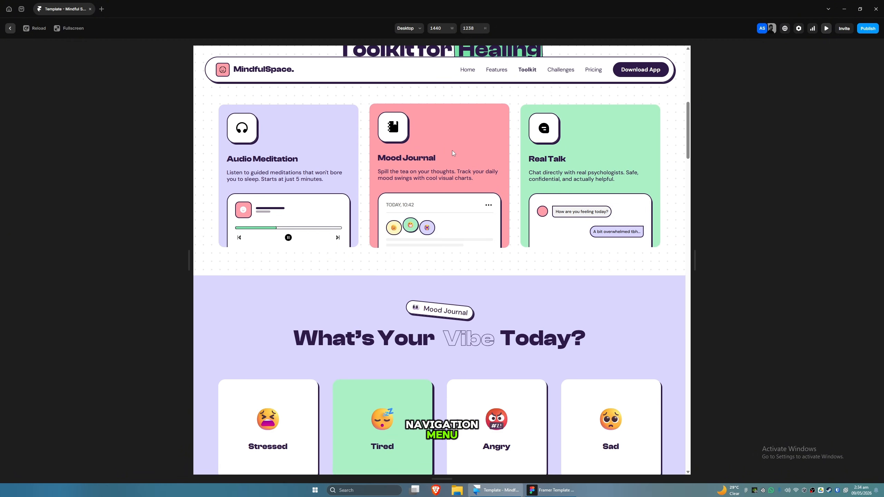
scroll(450, 164, "down", 2)
scroll(460, 145, "up", 4)
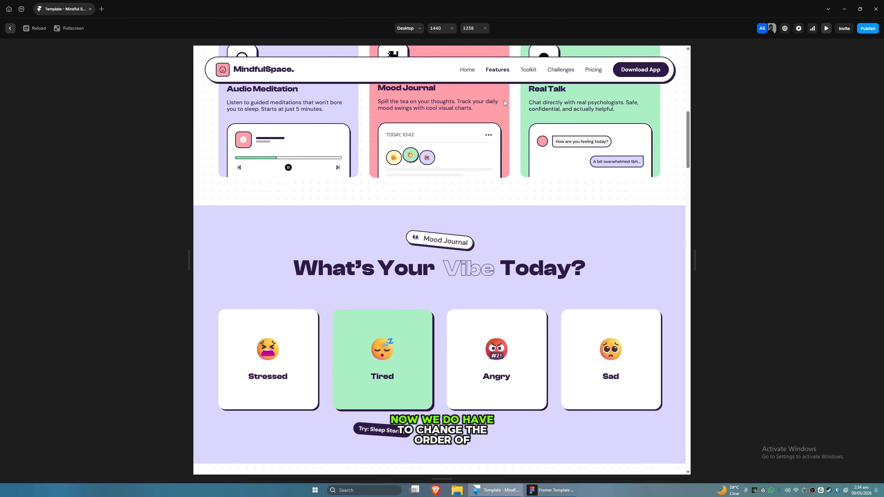
scroll(488, 116, "up", 1)
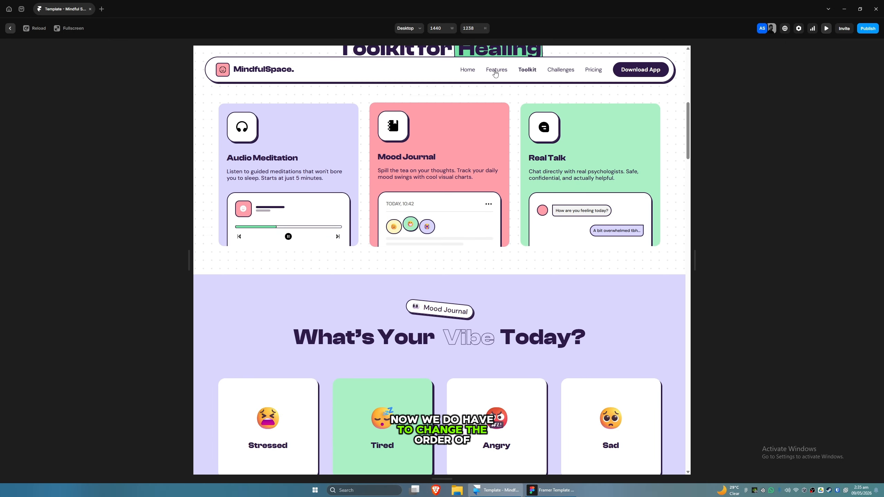
left_click(12, 31)
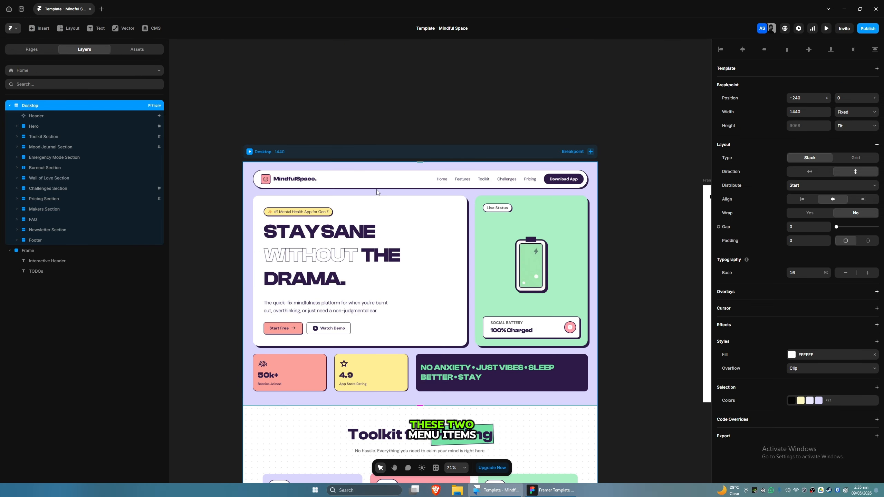
Step: In the Header component, move the Toolkit nav link ahead of Features, then return to the Home page
double_click(429, 184)
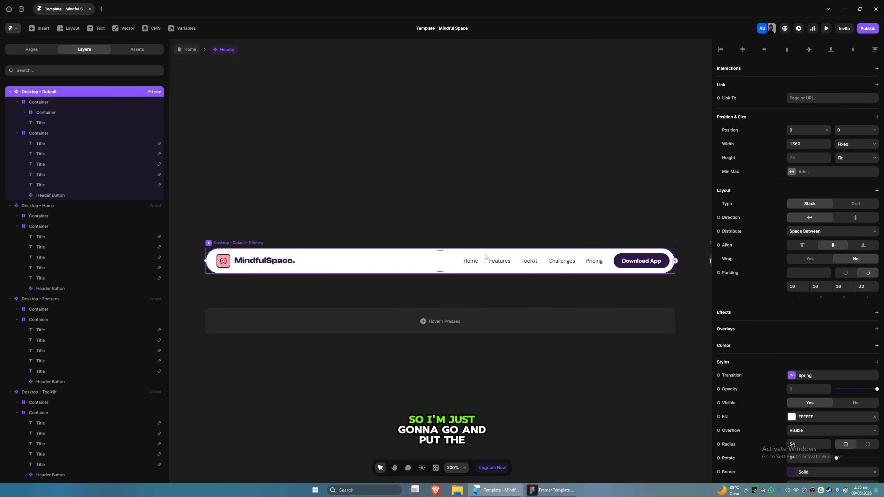
left_click(510, 263)
left_click(47, 164)
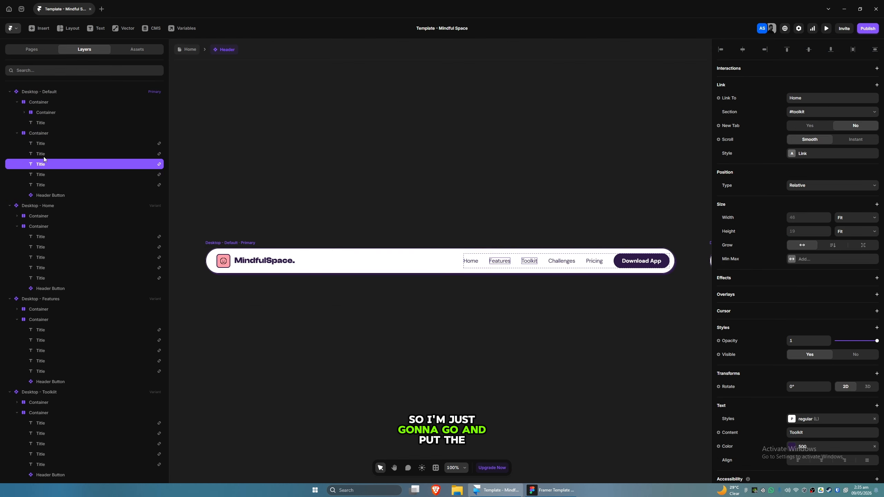
left_click_drag(44, 159, 47, 153)
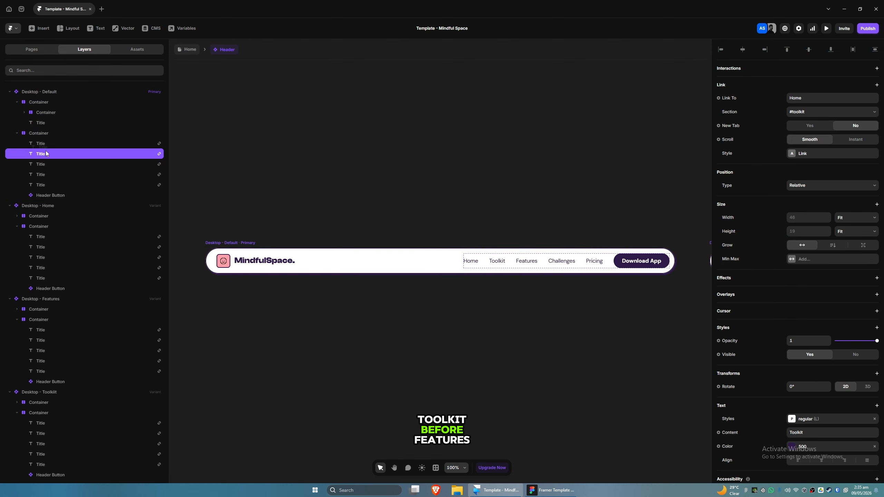
left_click(189, 51)
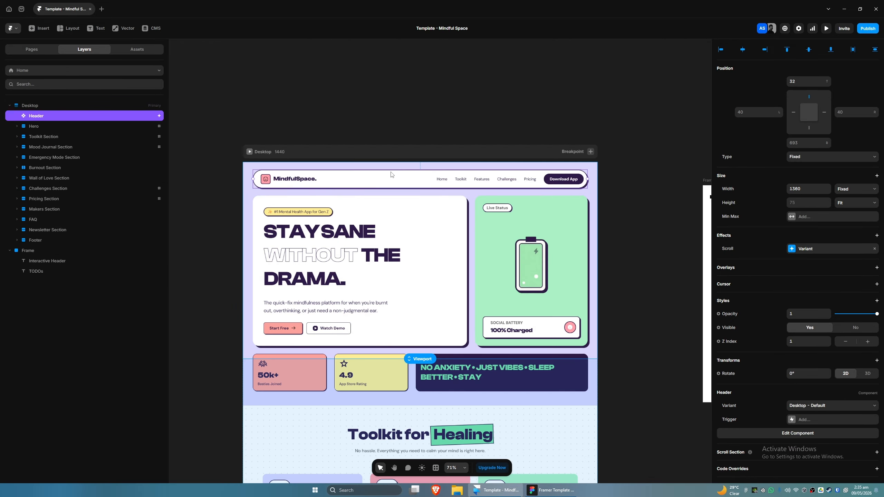
Step: Preview the page again and scroll through the sections to verify the nav order and highlighting, then exit preview
left_click(250, 152)
scroll(409, 241, "down", 10)
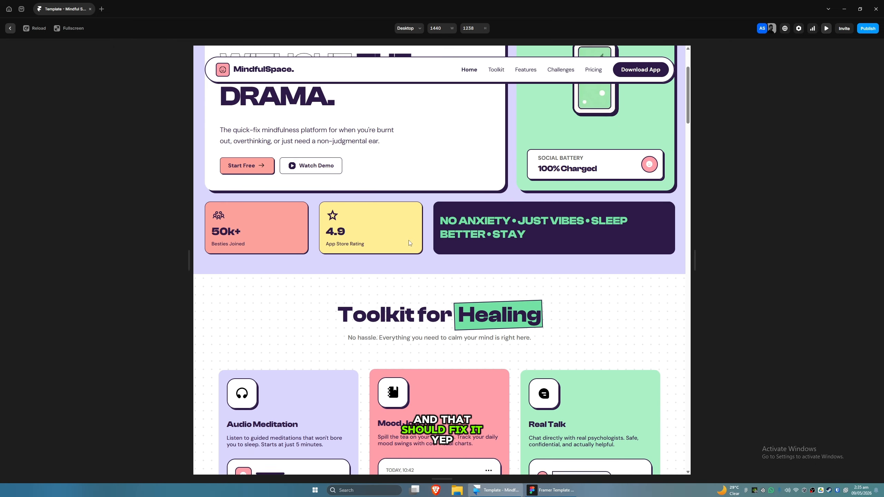
scroll(409, 241, "down", 12)
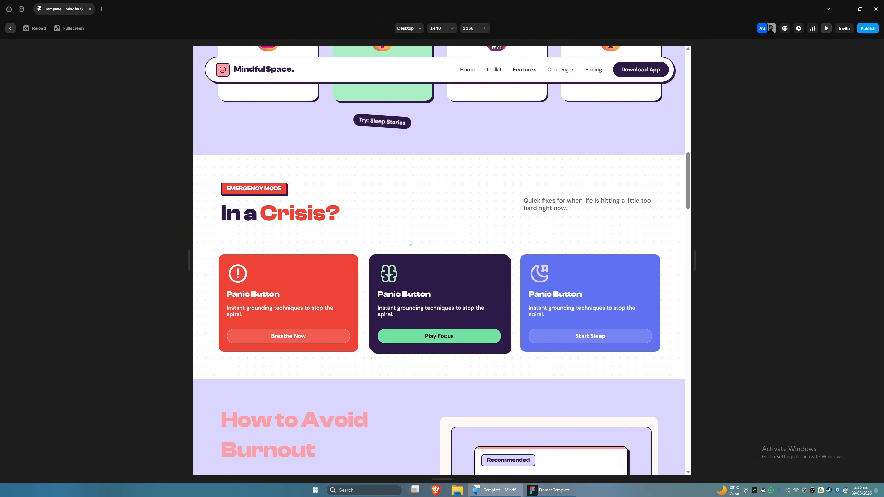
scroll(409, 241, "down", 12)
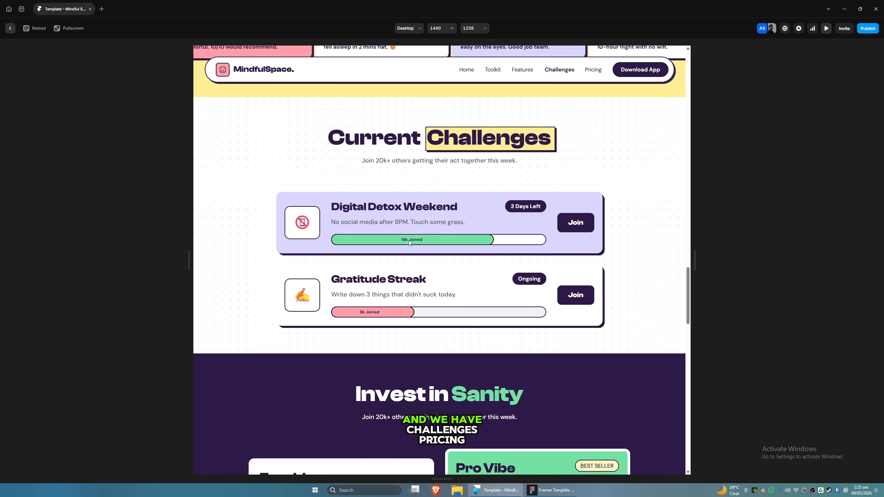
scroll(410, 243, "up", 12)
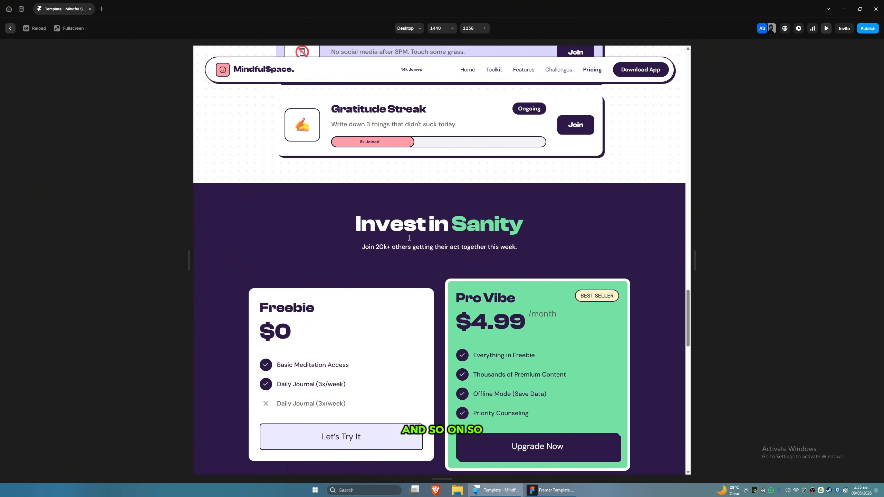
scroll(407, 234, "up", 15)
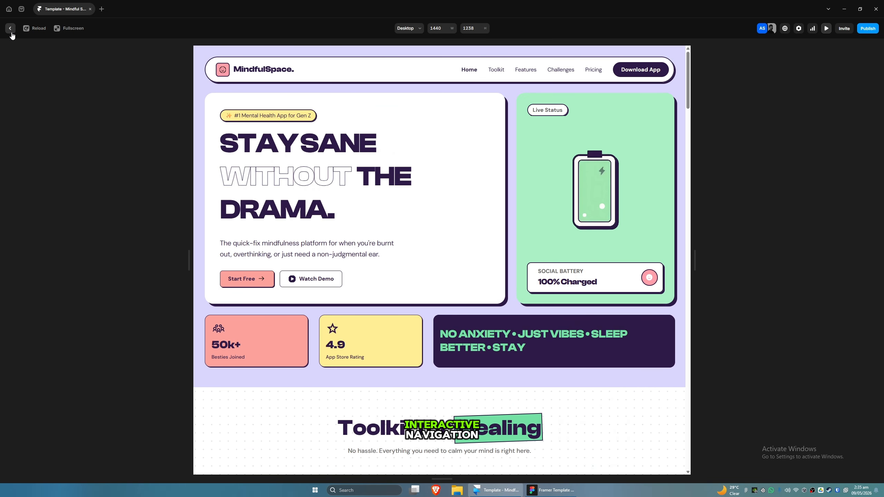
left_click(10, 30)
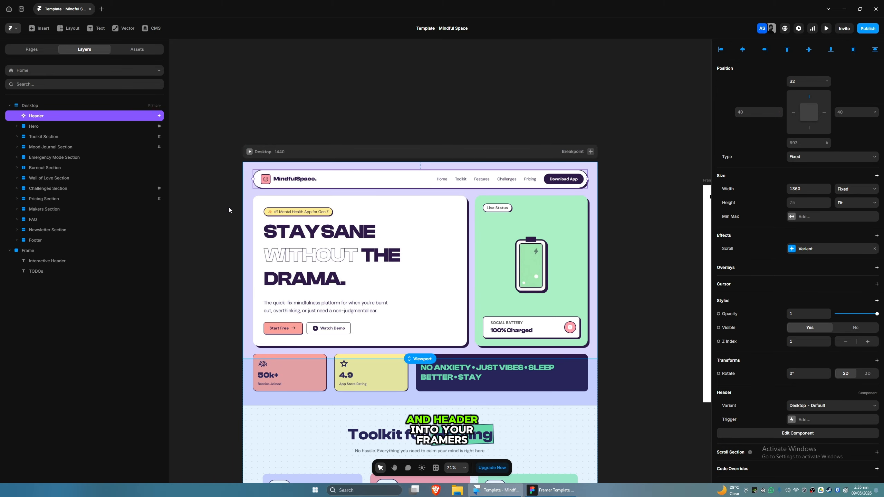